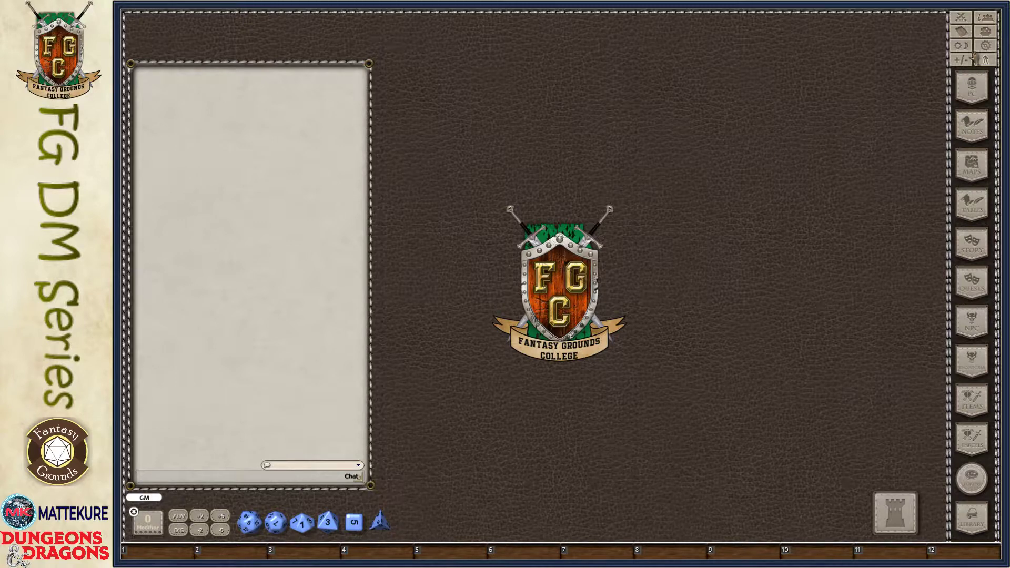
Open the party sheet, position it beside the chat window and enlarge it
click(986, 19)
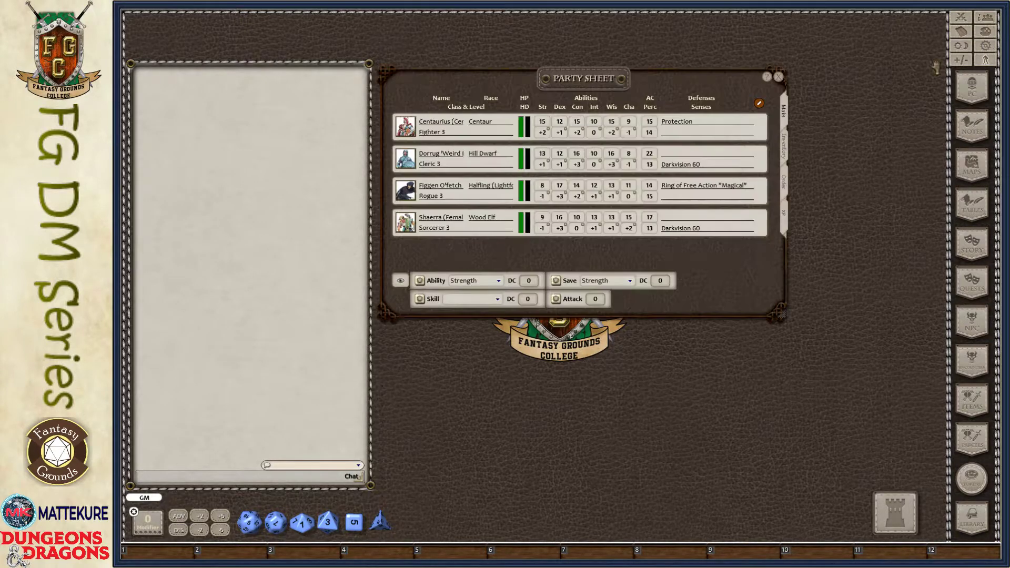
drag(569, 82, 570, 122)
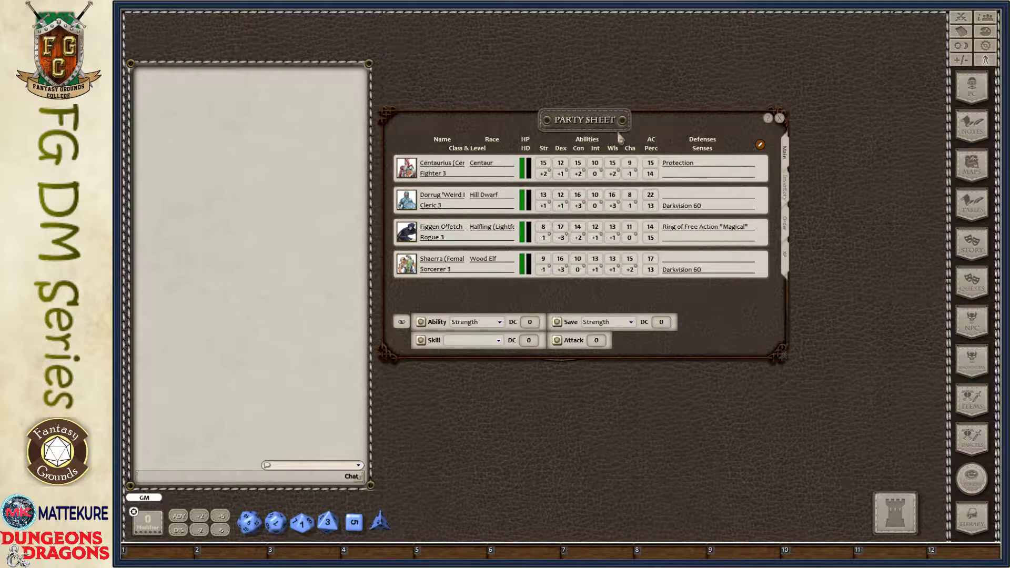
drag(595, 125, 600, 108)
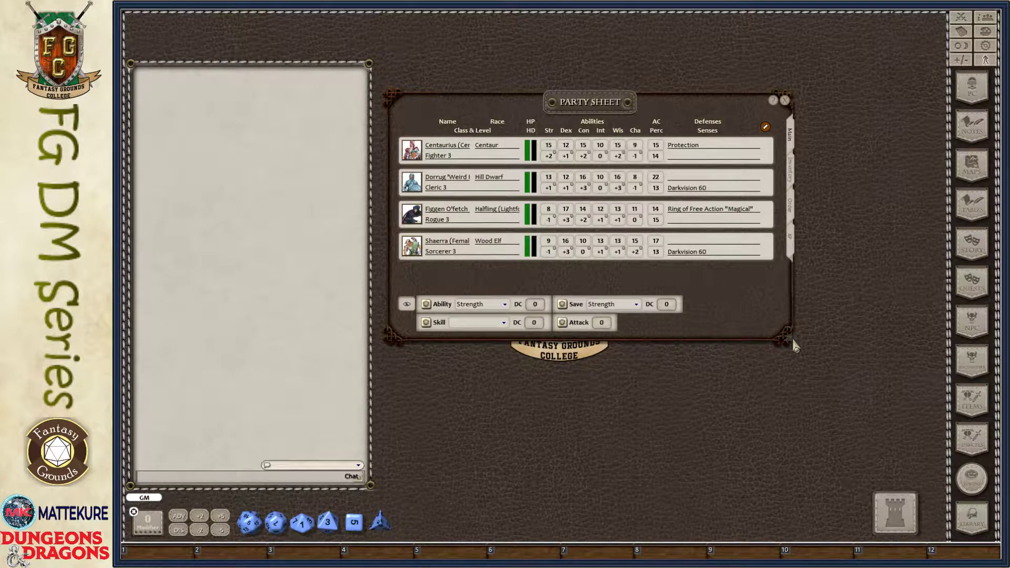
drag(789, 338, 899, 363)
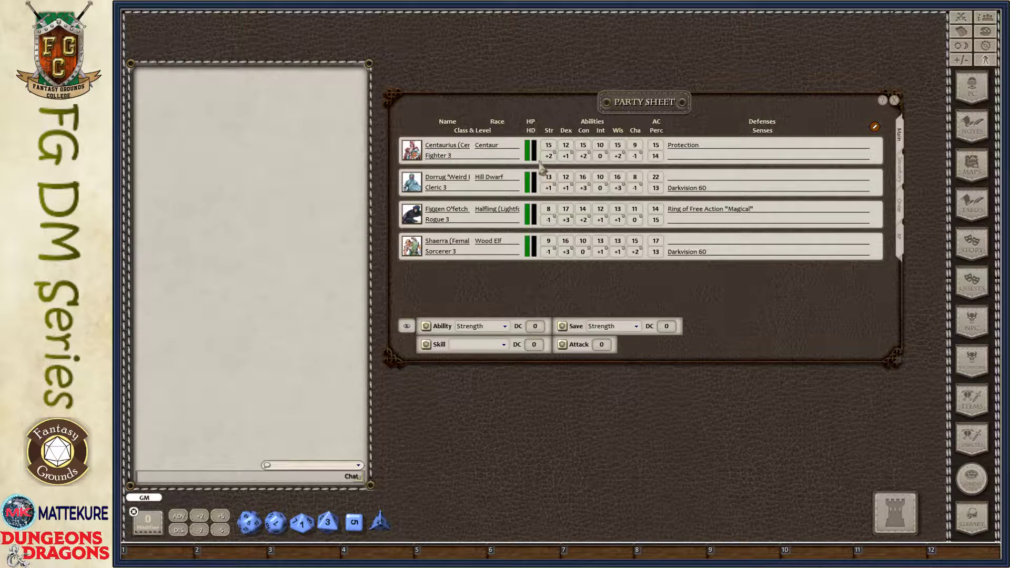
Roll open and hidden Strength checks for the centaur fighter, plus hidden Strength and Constitution saves
double_click(548, 156)
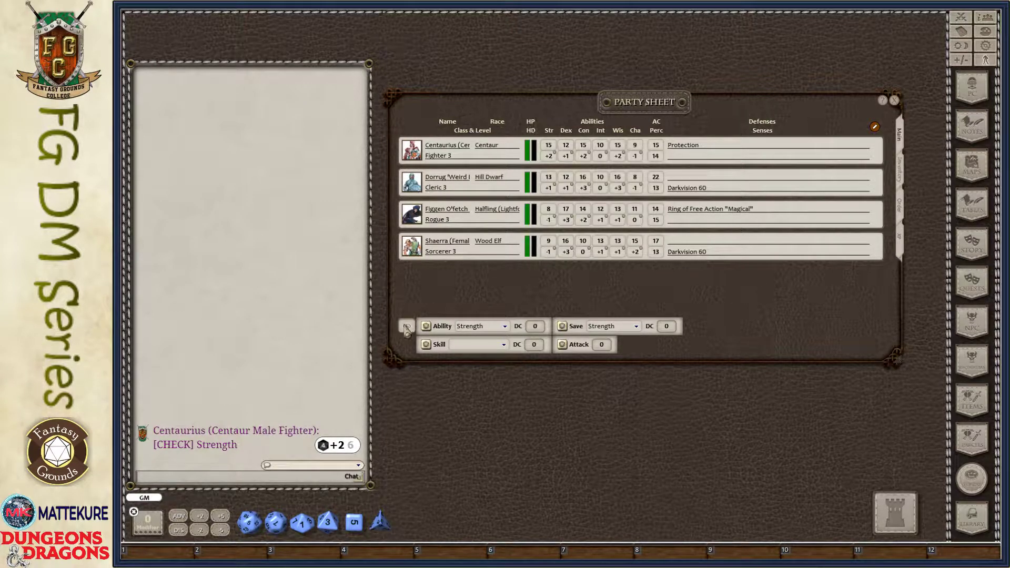
double_click(548, 156)
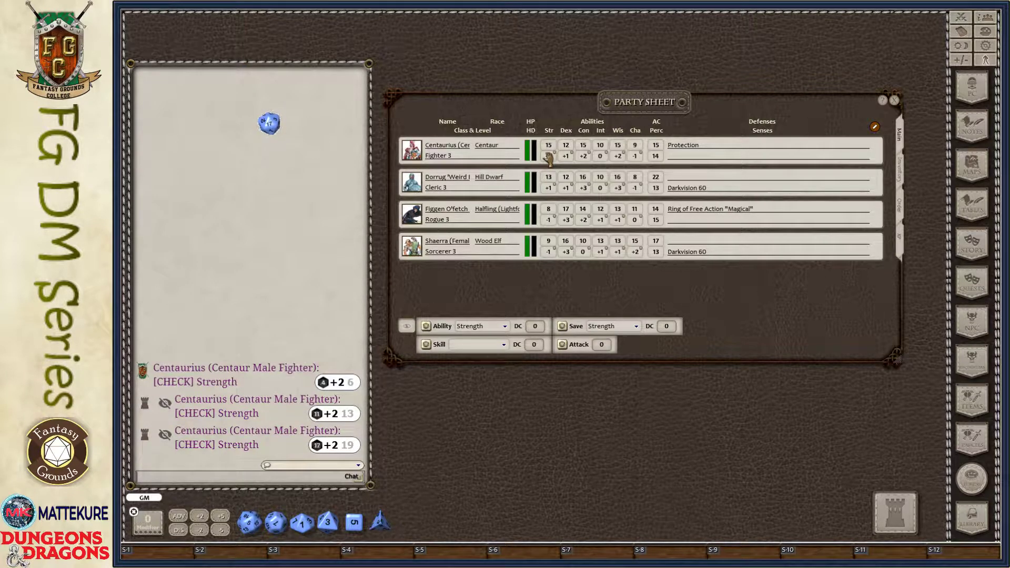
double_click(549, 156)
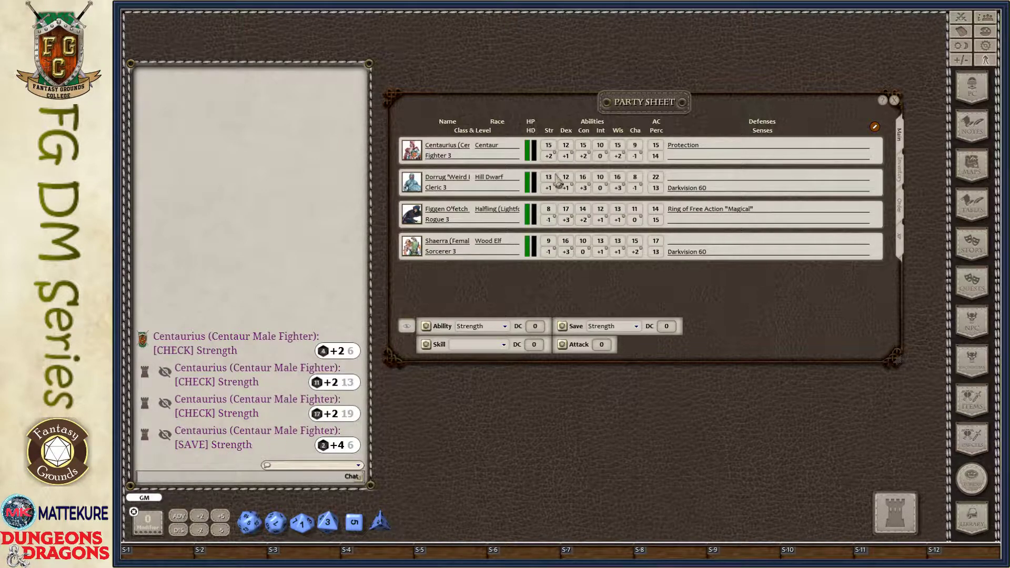
double_click(585, 157)
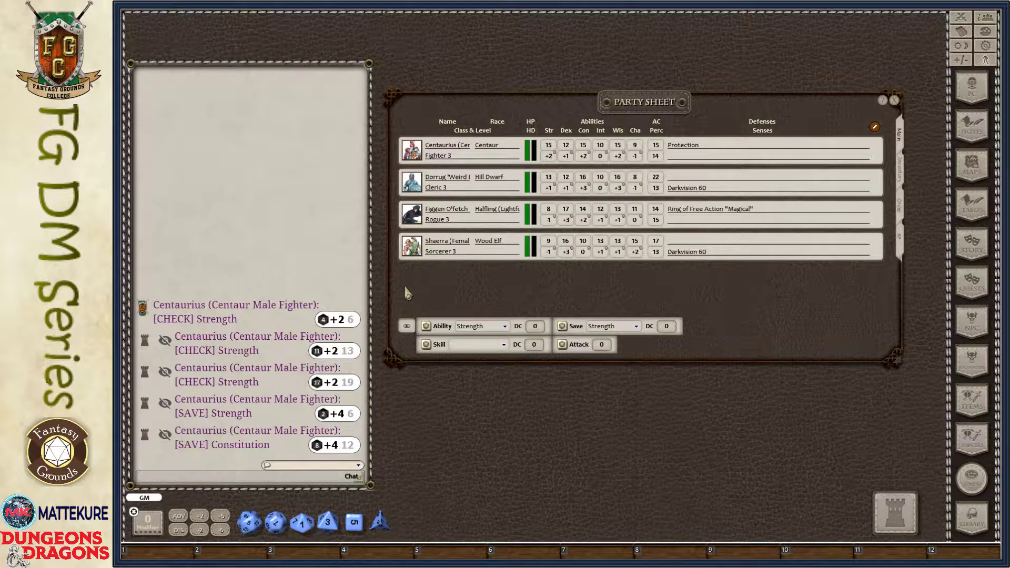
Roll an openly shown Strength ability check against DC 16 for the whole party
click(504, 327)
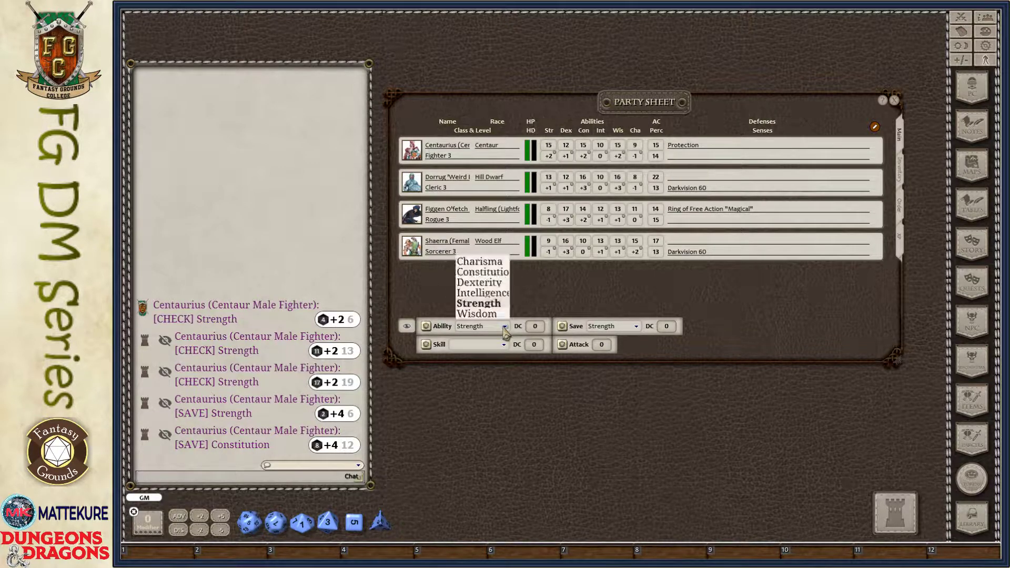
click(482, 274)
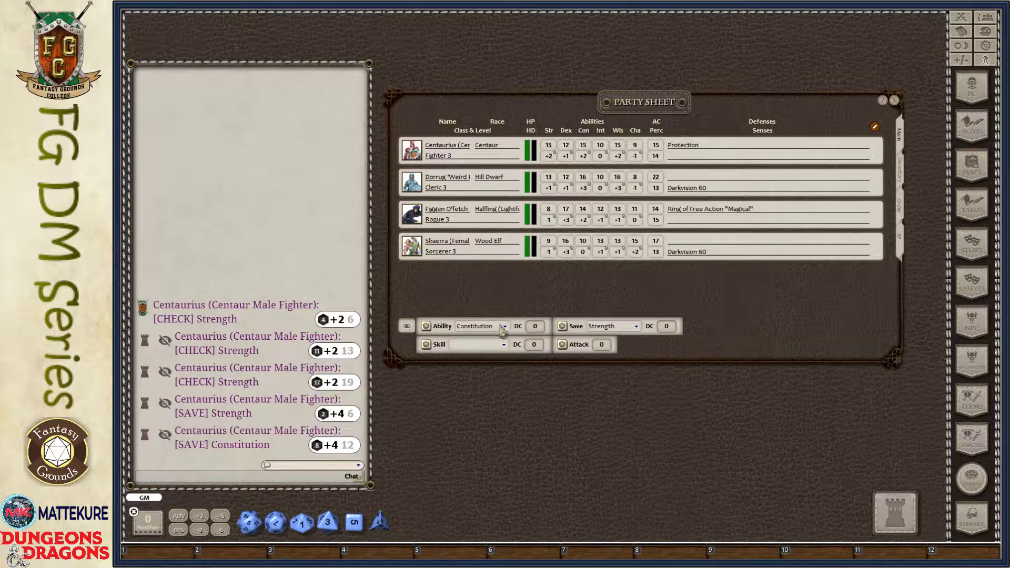
click(500, 330)
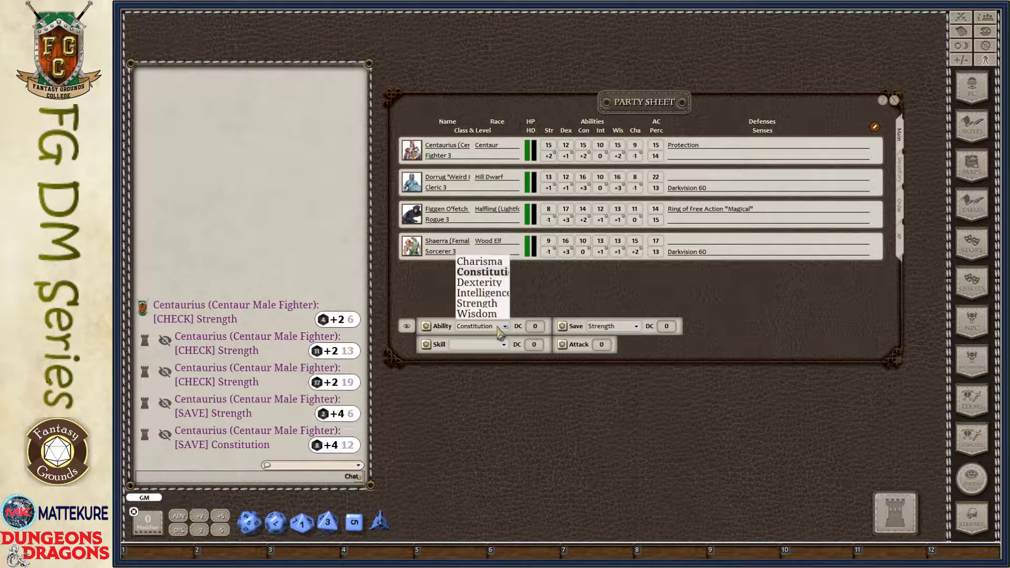
click(483, 305)
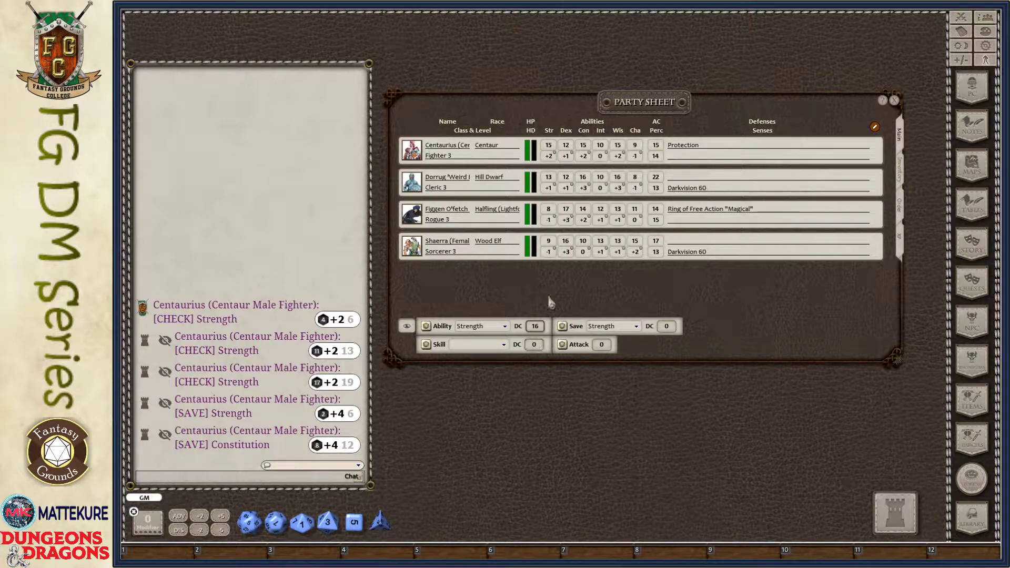
click(426, 329)
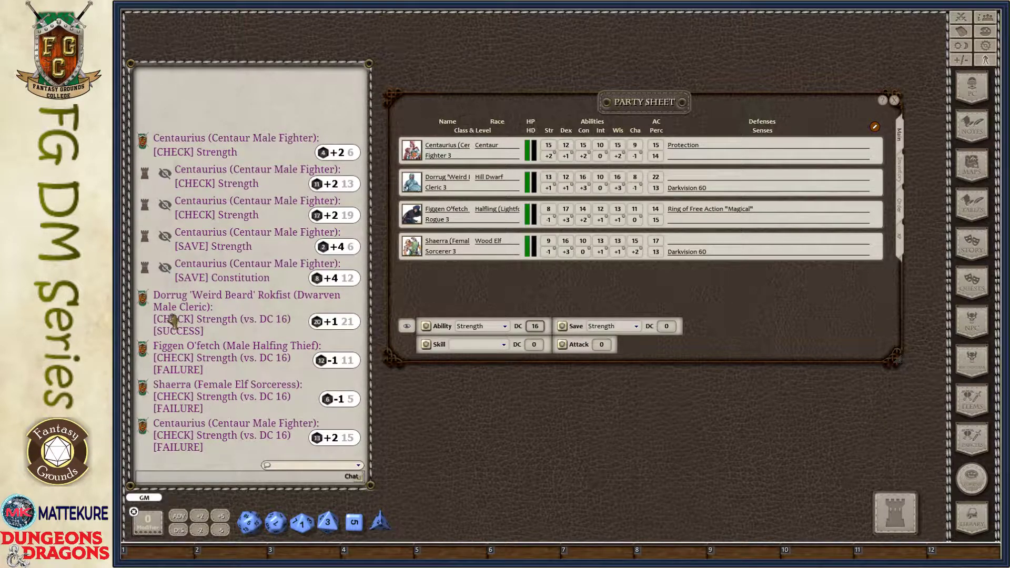
Roll a hidden Stealth skill check against DC 15 for the whole party and clear the chat with /clear
click(504, 346)
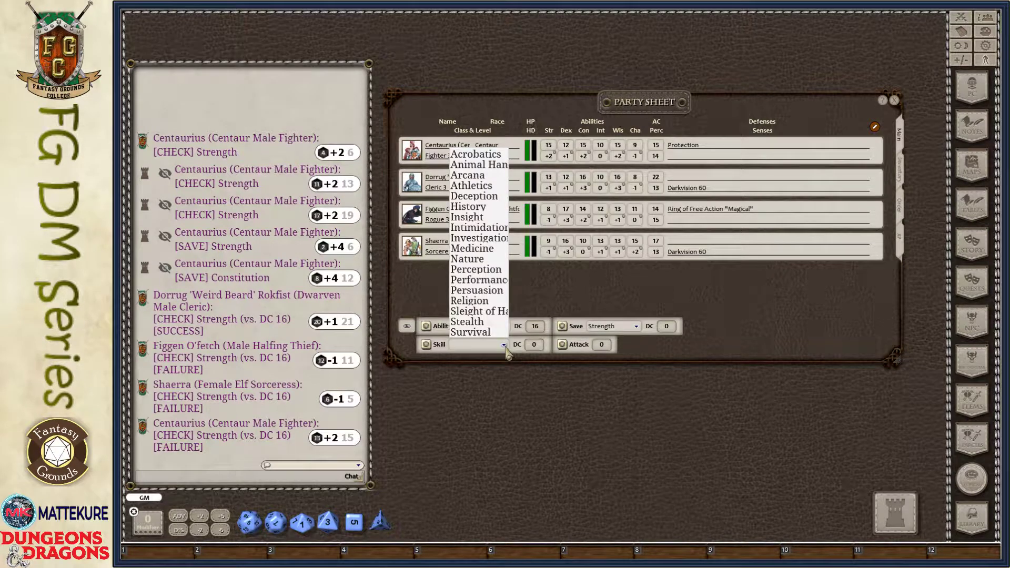
click(481, 322)
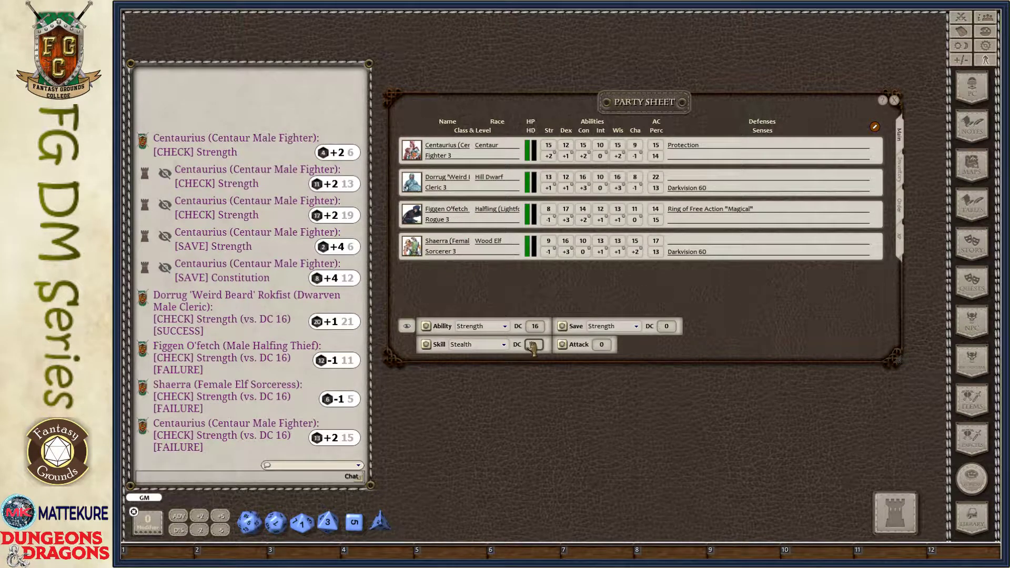
click(426, 344)
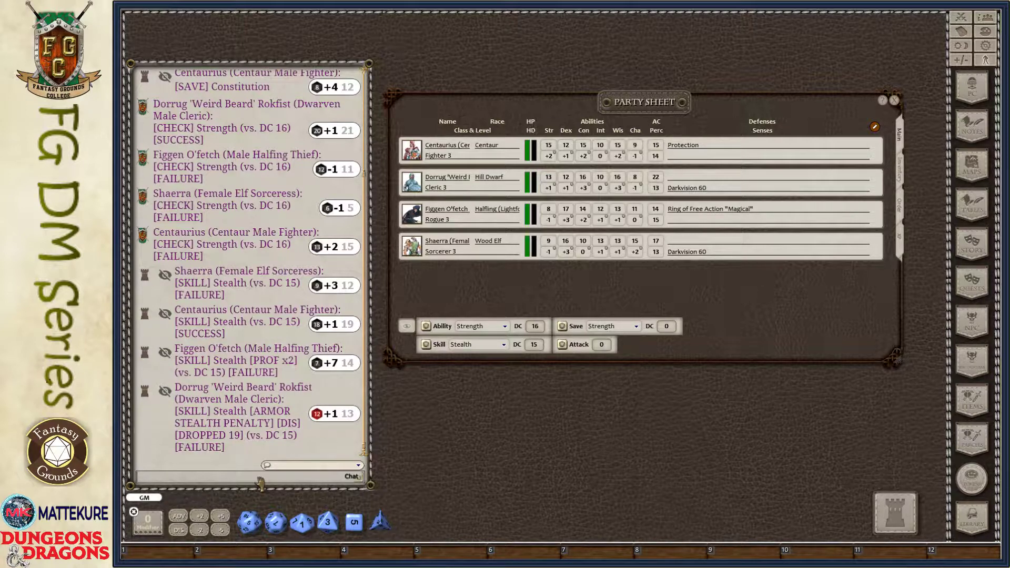
text(/clear)
key(Return)
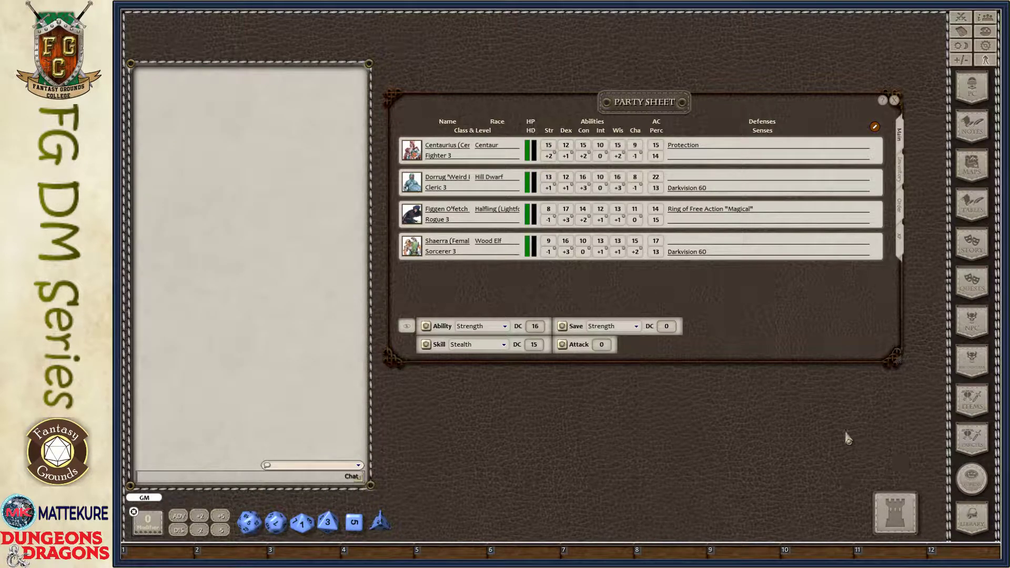
Roll a hidden Wisdom save against DC 12 for the party and set the party attack bonus to +3
click(636, 327)
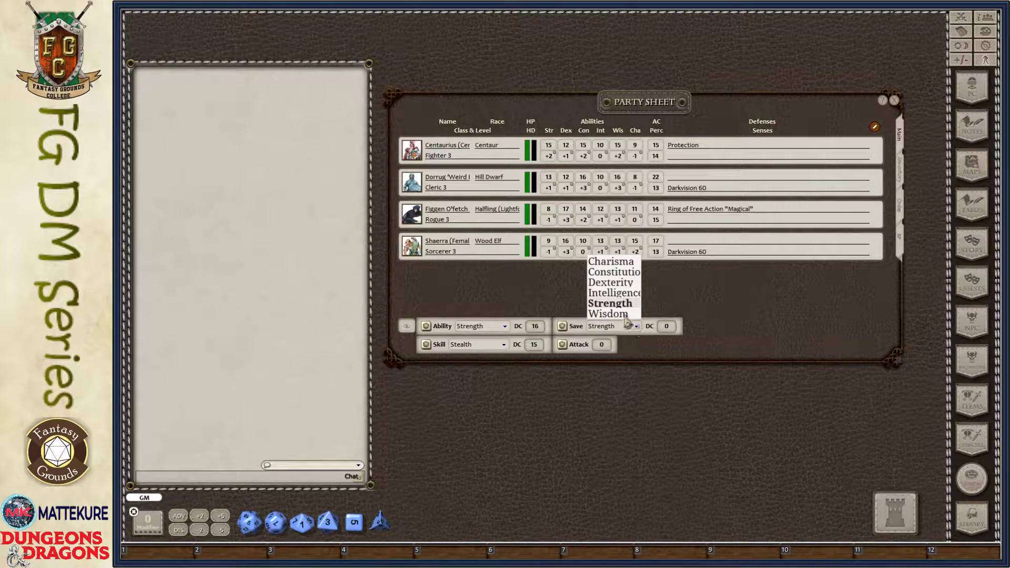
click(629, 314)
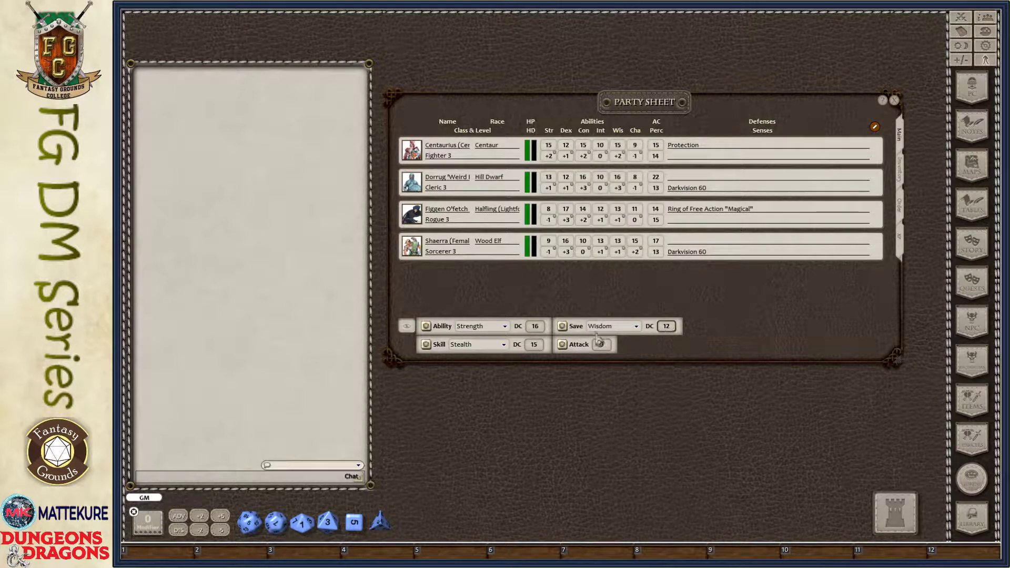
click(562, 327)
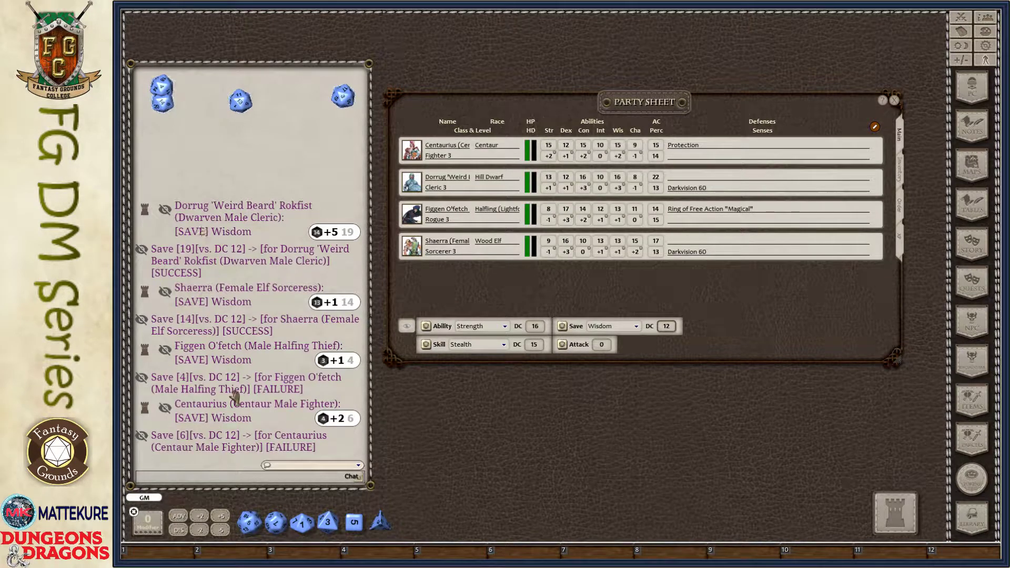
click(603, 346)
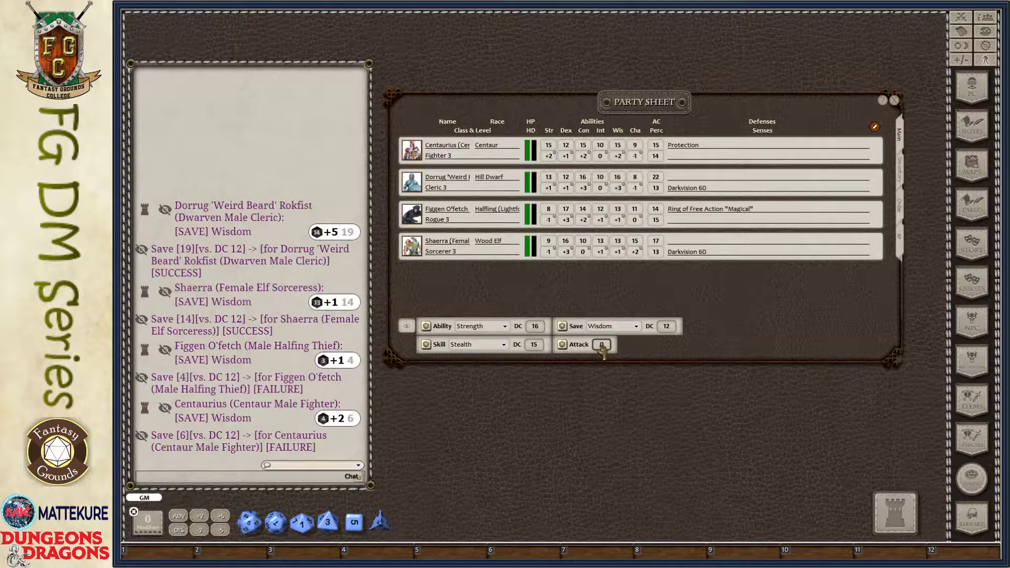
Clear the chat with /clear and store that command in the first hotkey slot
click(283, 482)
text(/clear)
key(Return)
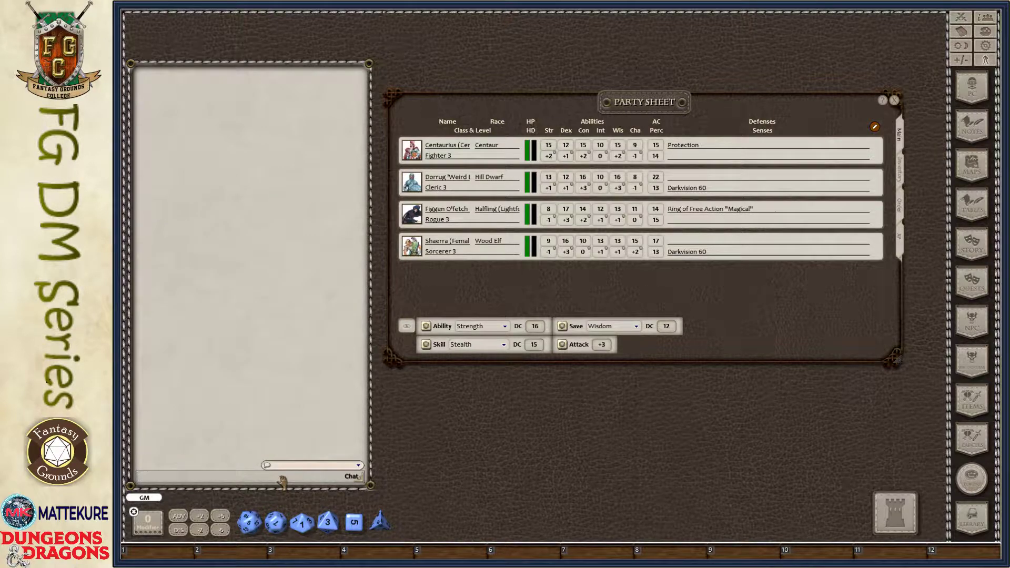
key(Up)
drag(147, 477, 158, 552)
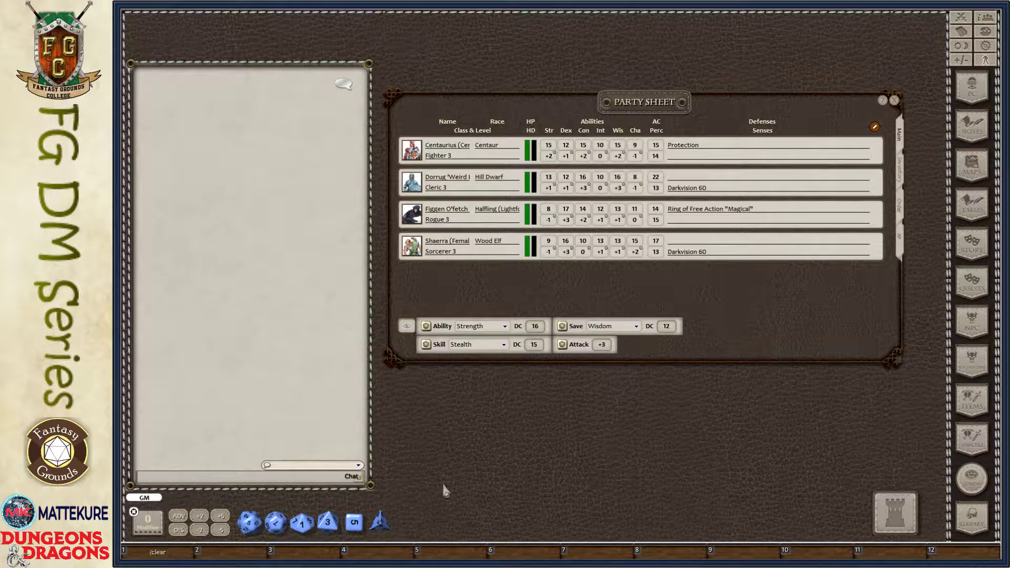
Roll the hidden attack against every party member and clear the chat with the stored /clear hotkey
click(563, 345)
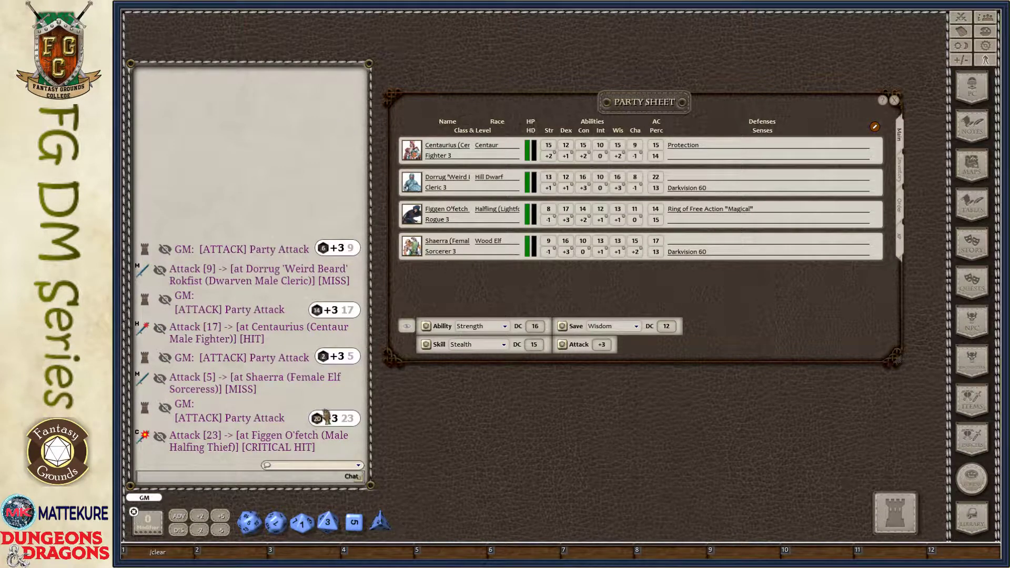
click(155, 552)
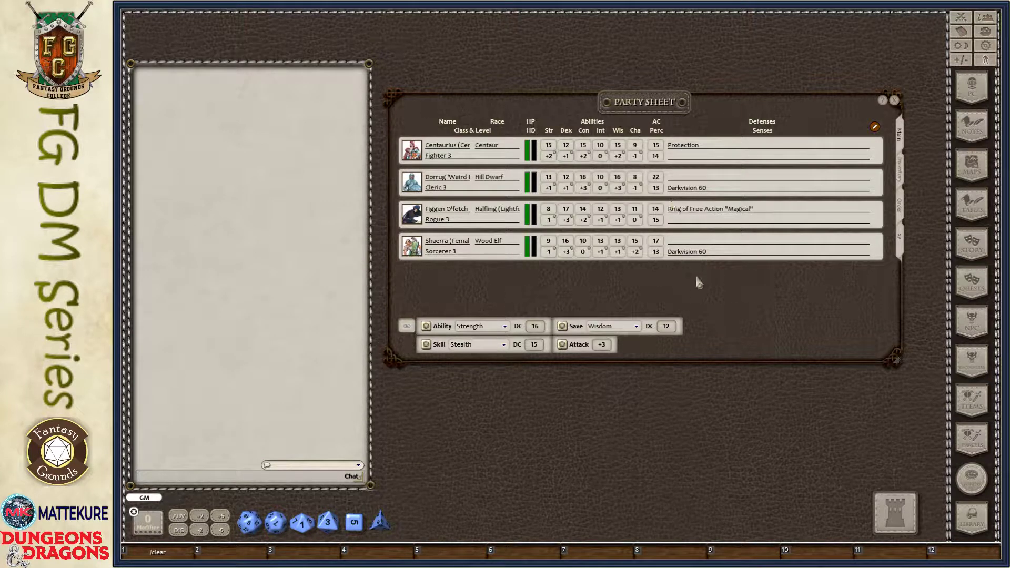
Show the party sheet's inventory page, reposition the window and make it taller
drag(758, 299, 752, 283)
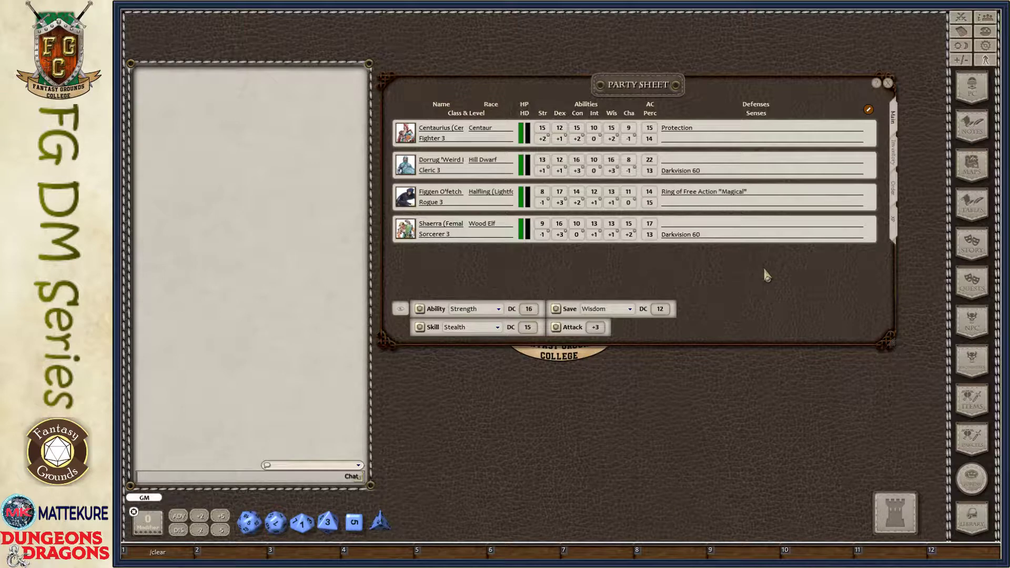
drag(808, 289, 725, 281)
click(812, 150)
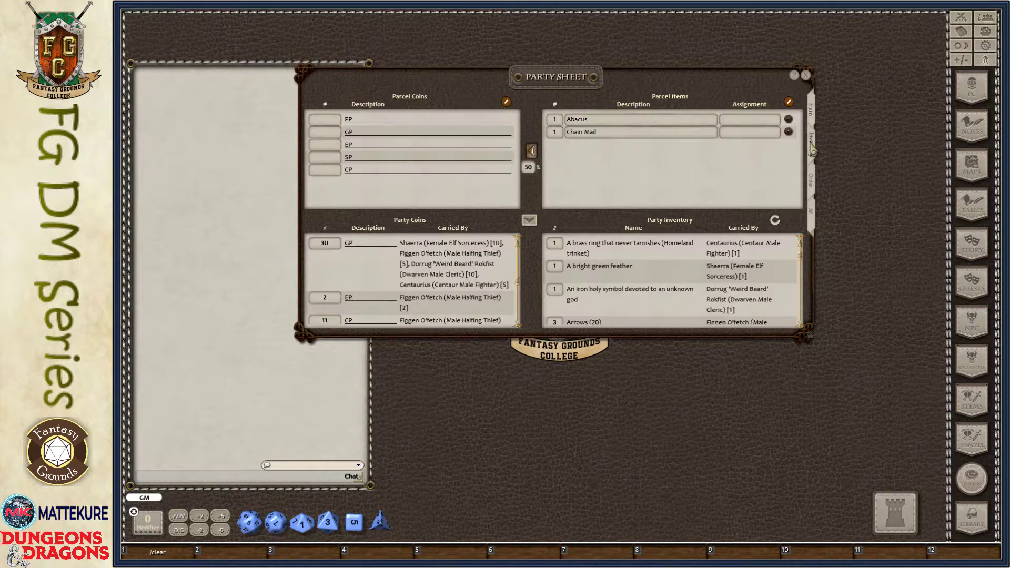
drag(674, 78, 725, 49)
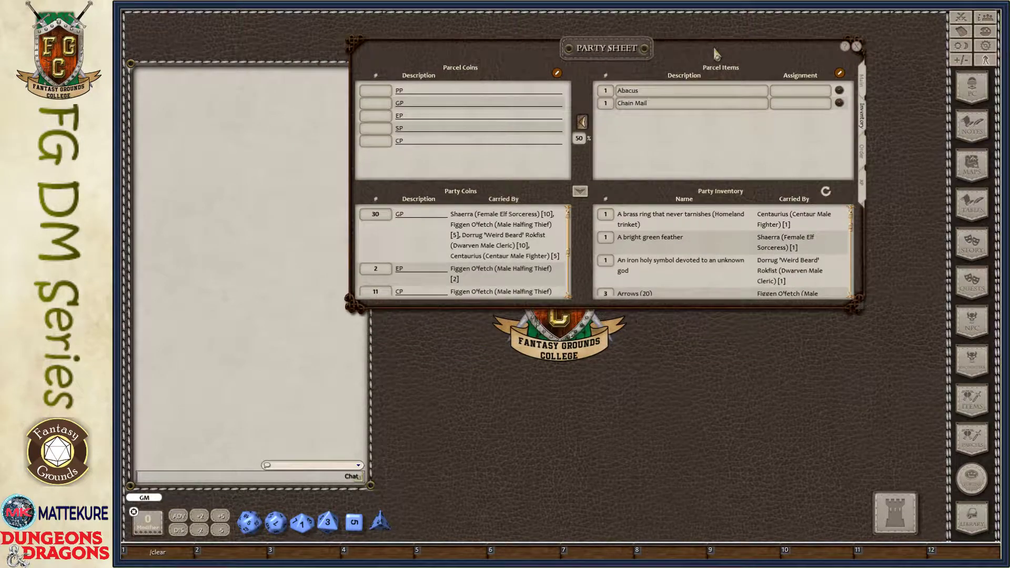
drag(664, 306, 665, 457)
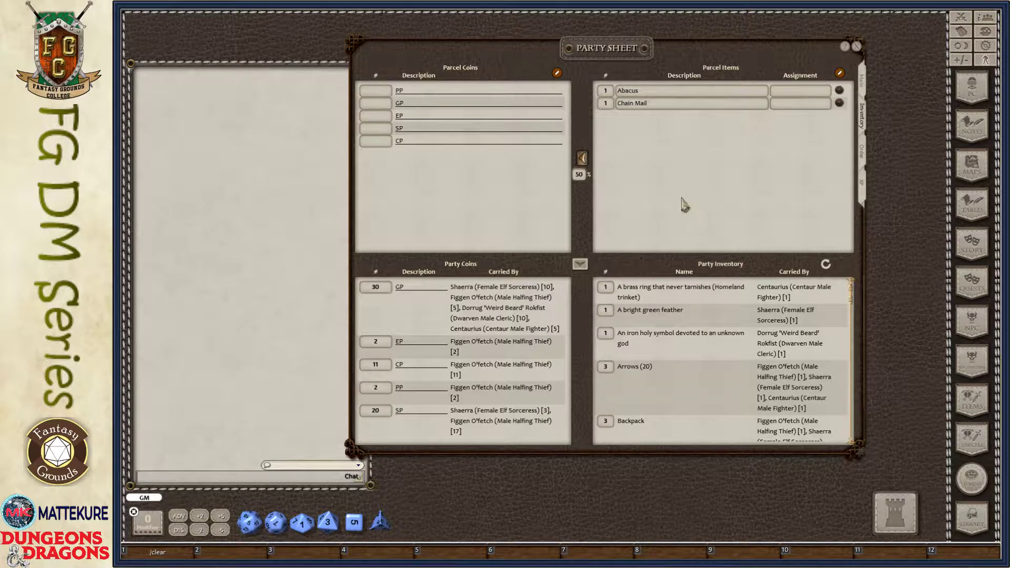
Add the contents of Test Parcel to the party sheet's parcel coins and items, and close the parcel list
click(977, 444)
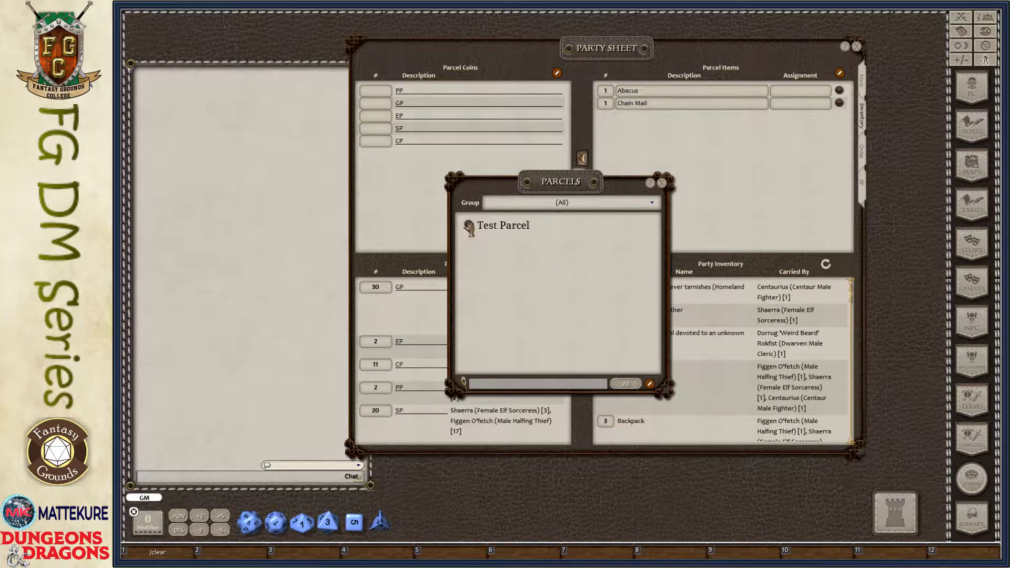
drag(469, 225, 747, 158)
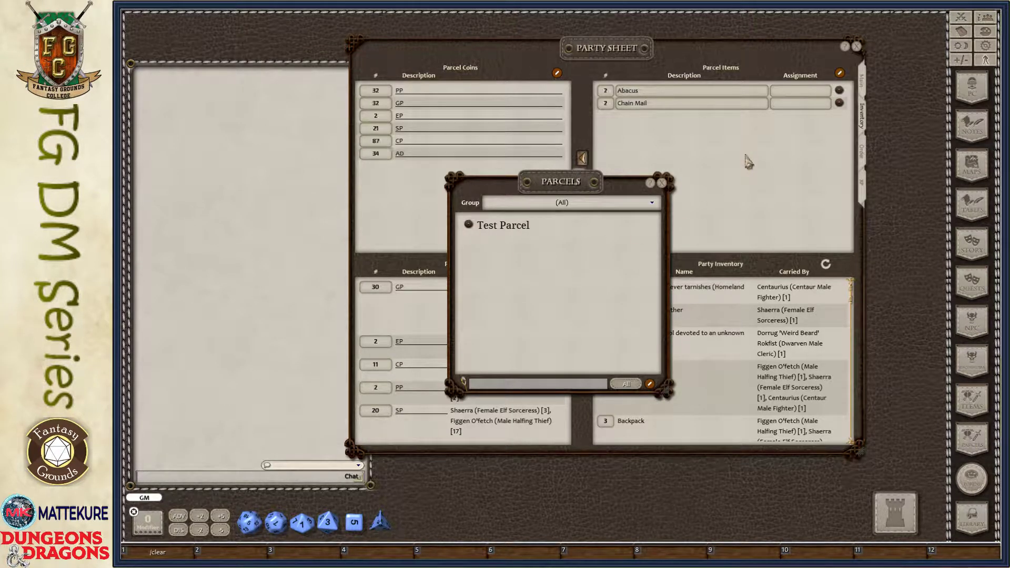
click(661, 183)
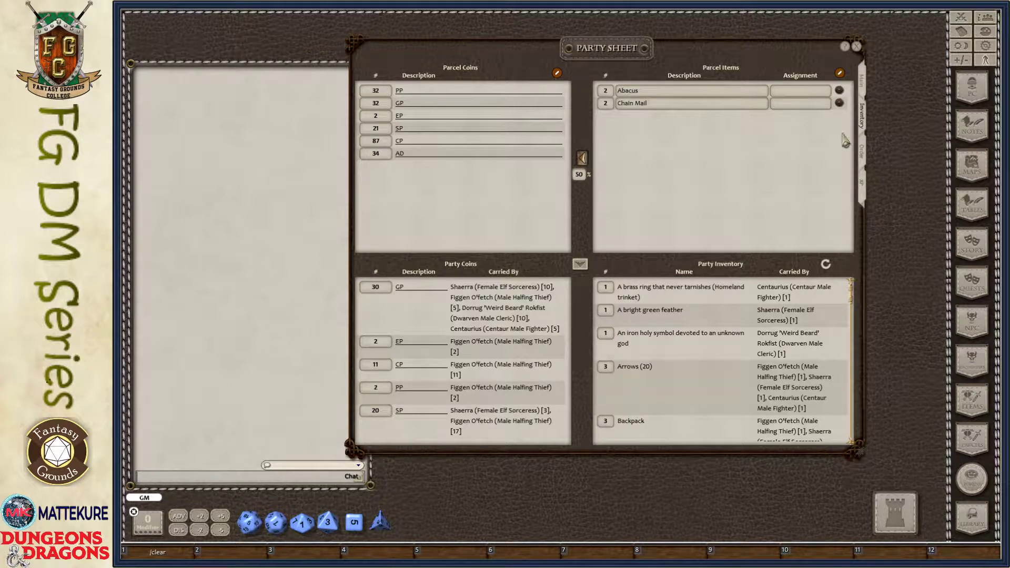
Open the centaur fighter's character sheet at its inventory and move it beside the party sheet
click(973, 88)
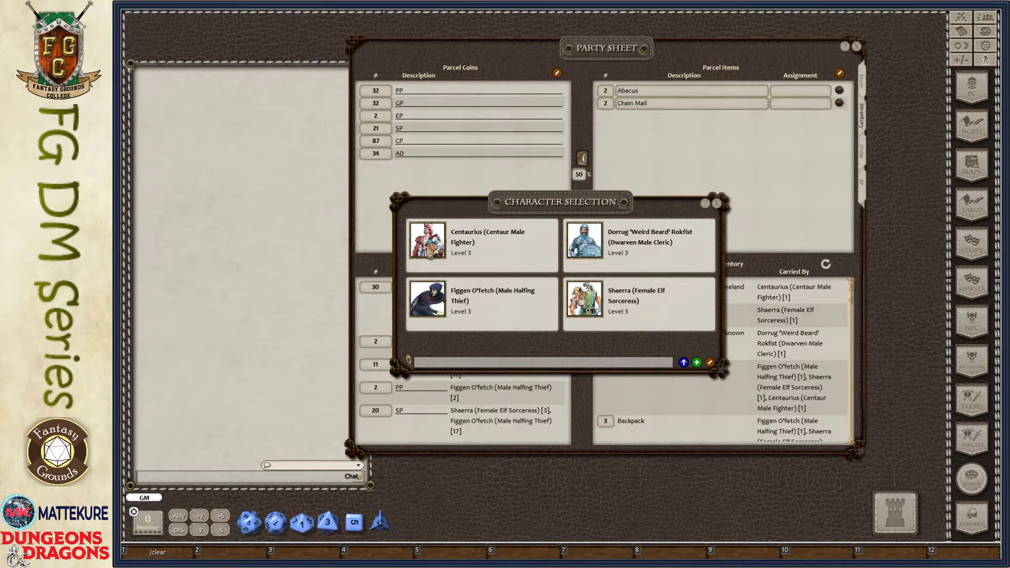
click(429, 247)
click(689, 294)
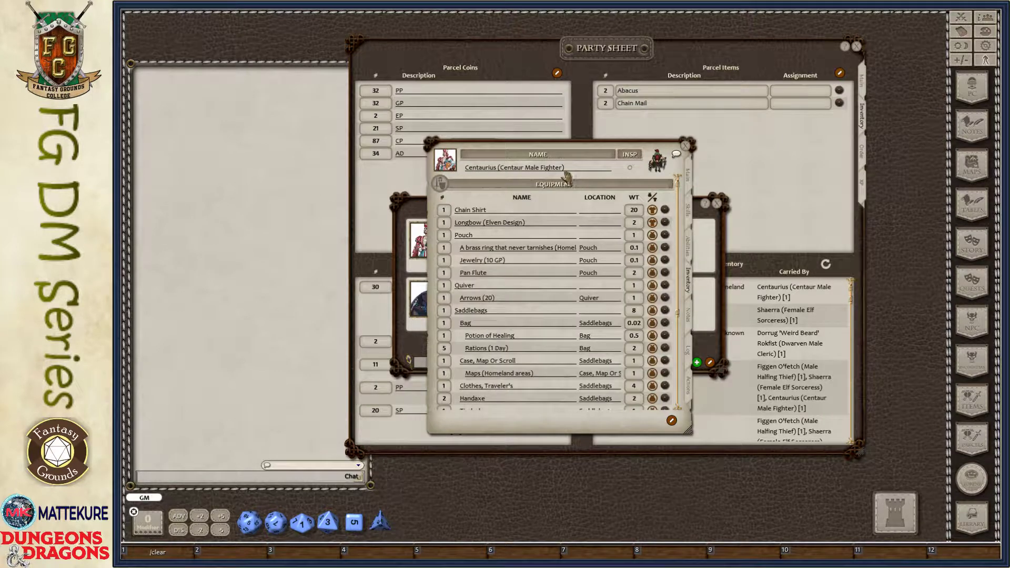
drag(621, 179, 343, 105)
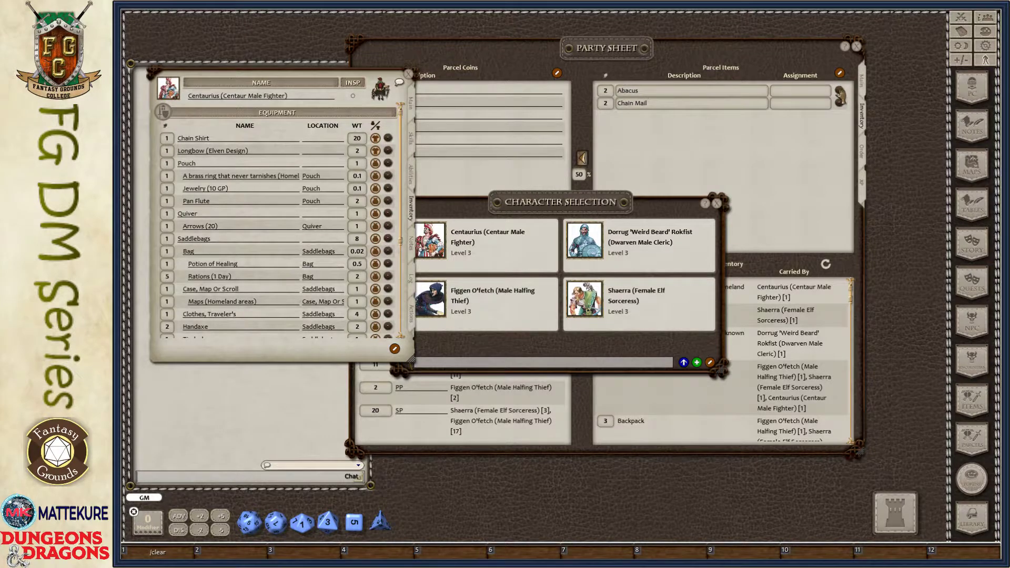
Transfer one Abacus from the parcel items to the centaur fighter's inventory, return it to the parcel, and close the character sheet
drag(840, 96, 246, 210)
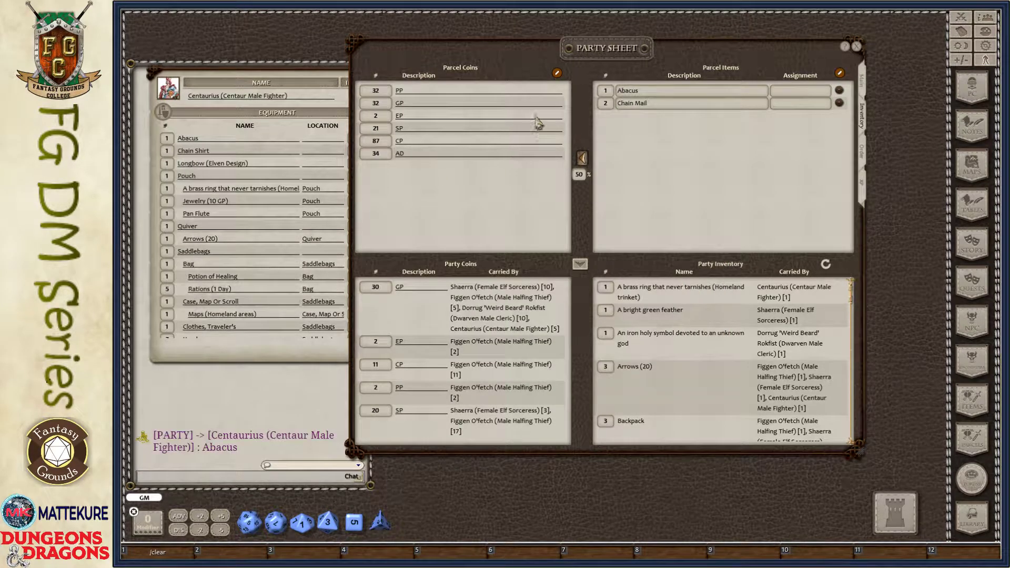
click(274, 140)
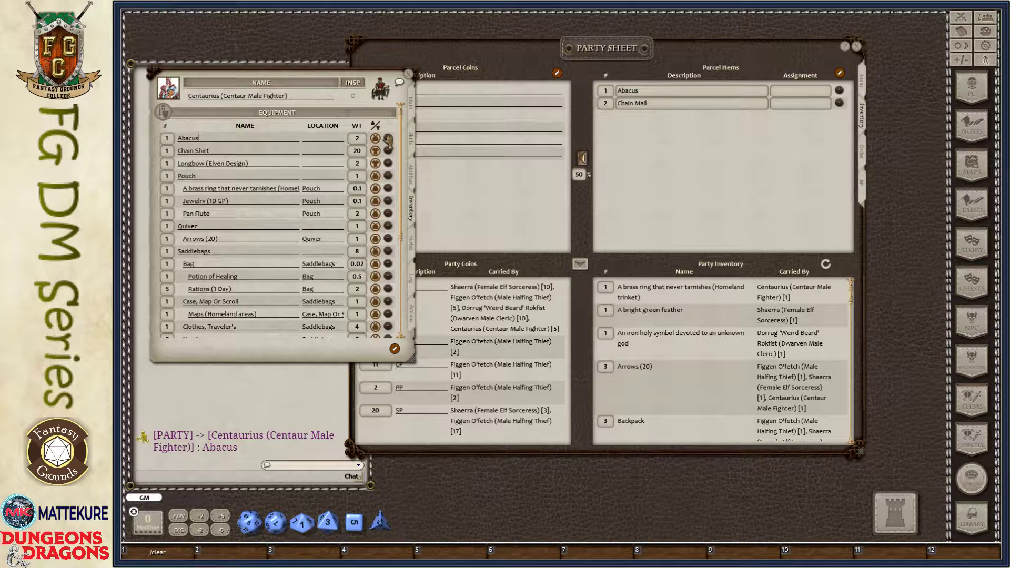
drag(388, 139, 656, 168)
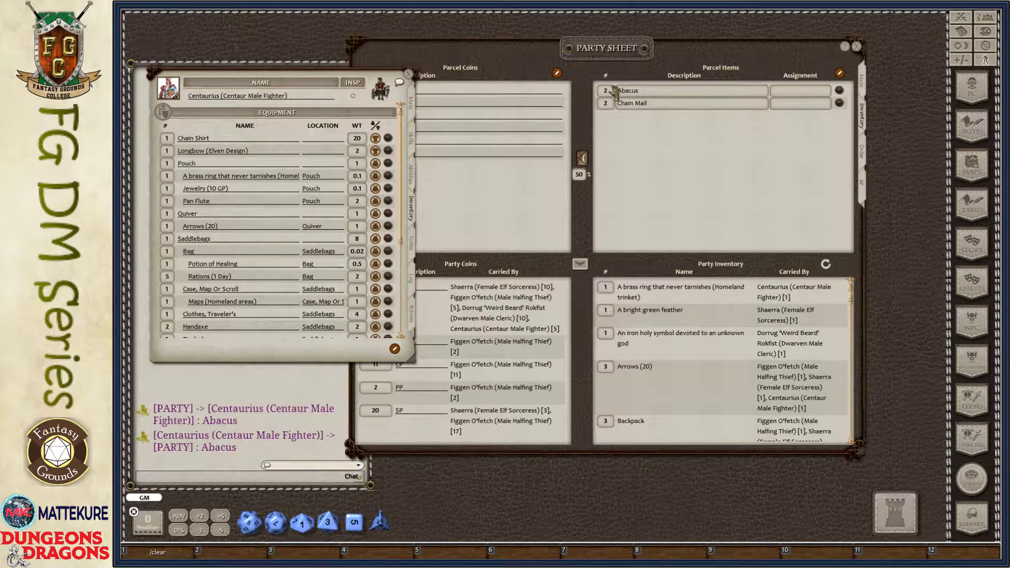
click(409, 74)
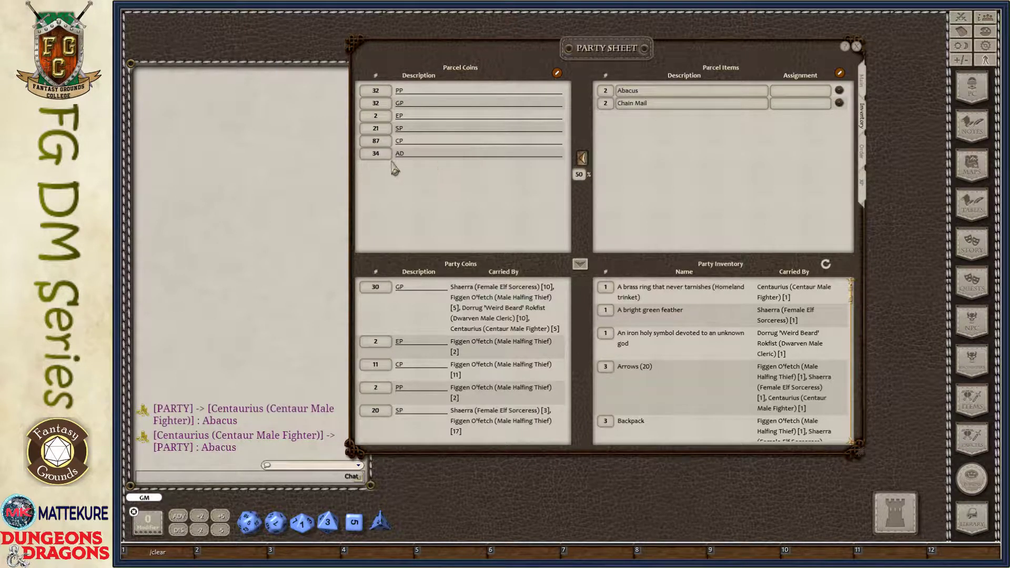
Delete the AD entry from the parcel coins
right_click(413, 153)
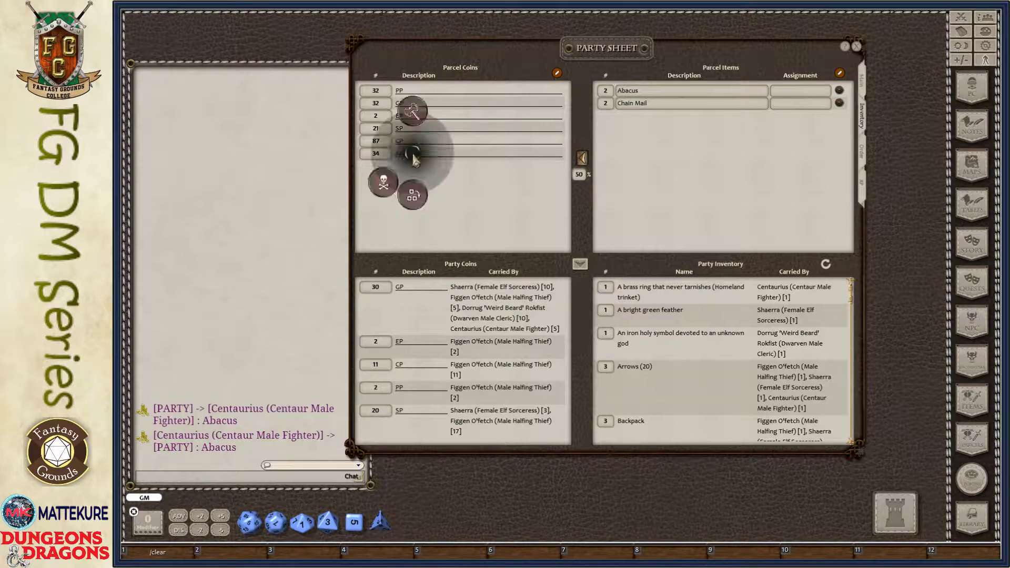
click(386, 181)
click(341, 184)
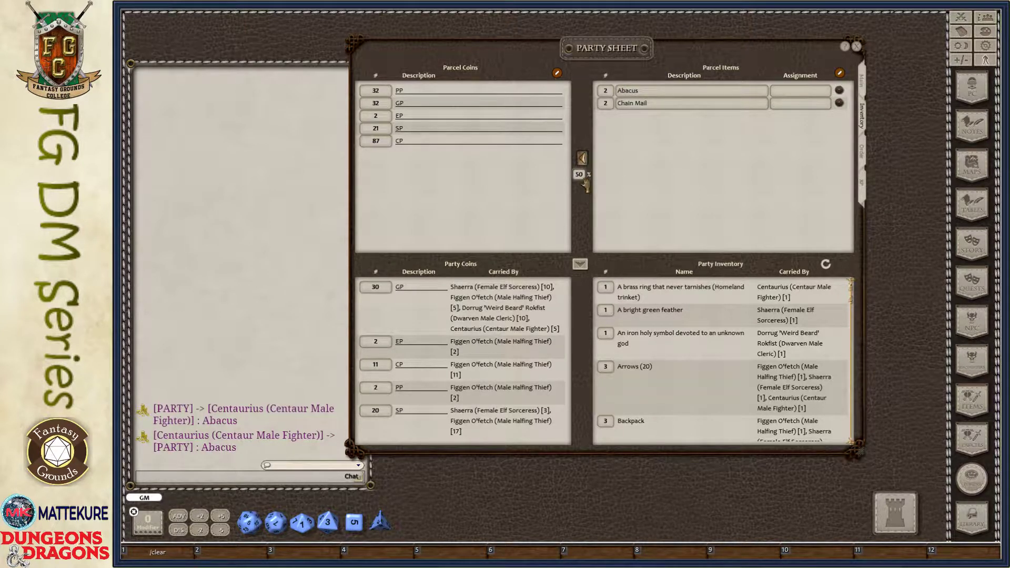
Inspect the item record of the Abacus in the parcel items and close it
click(839, 90)
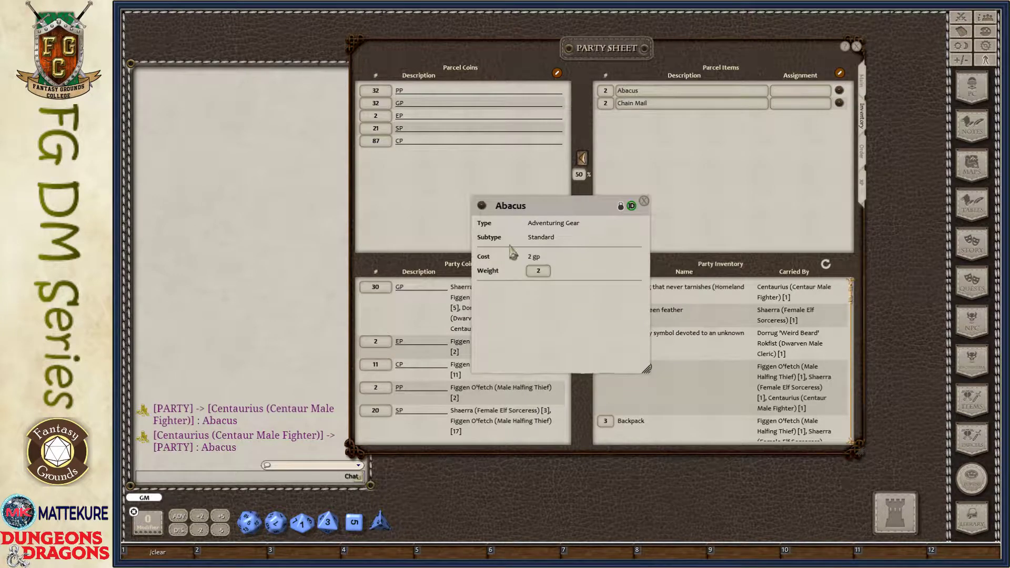
drag(573, 307, 453, 248)
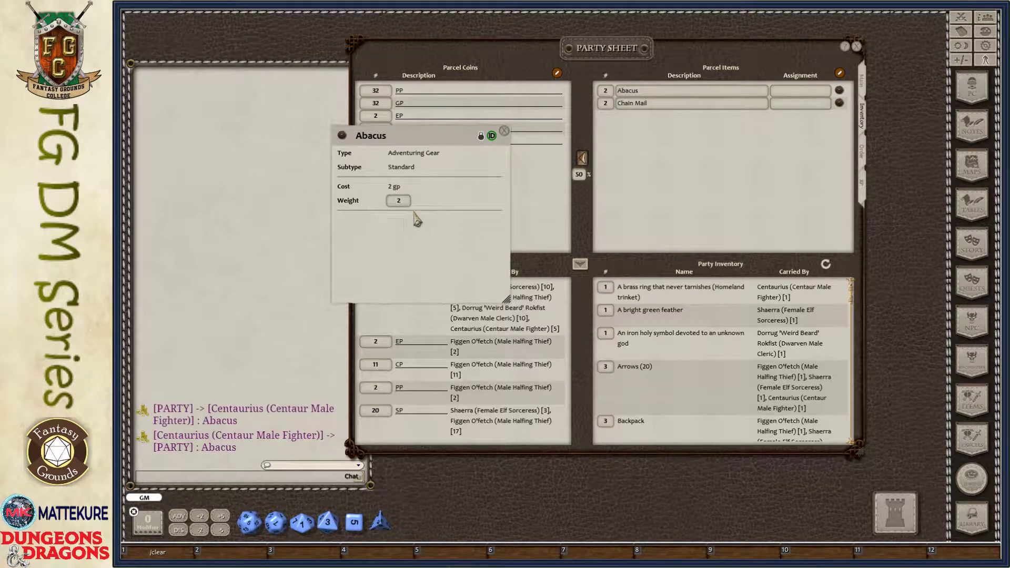
click(505, 132)
click(839, 90)
click(504, 132)
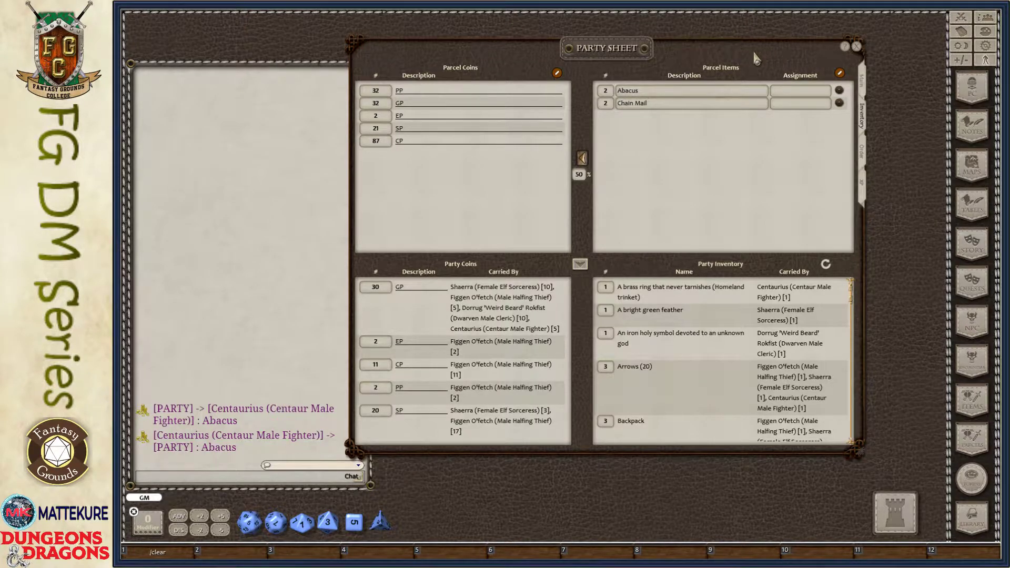
Set the Abacus quantity in the parcel items to 1 and assign it to the halfling thief
drag(754, 53, 606, 56)
click(652, 94)
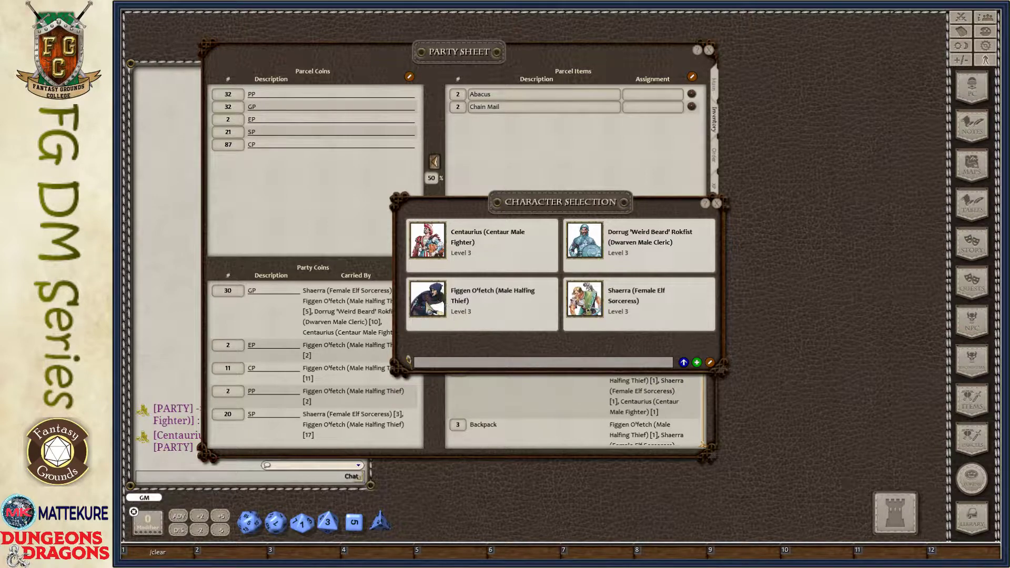
click(717, 204)
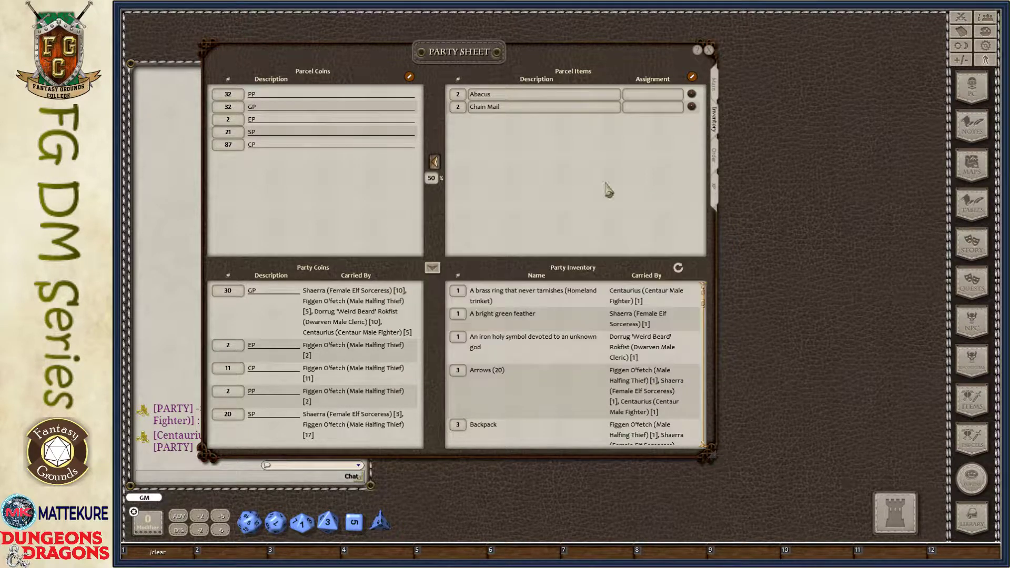
scroll(457, 94, down, 1)
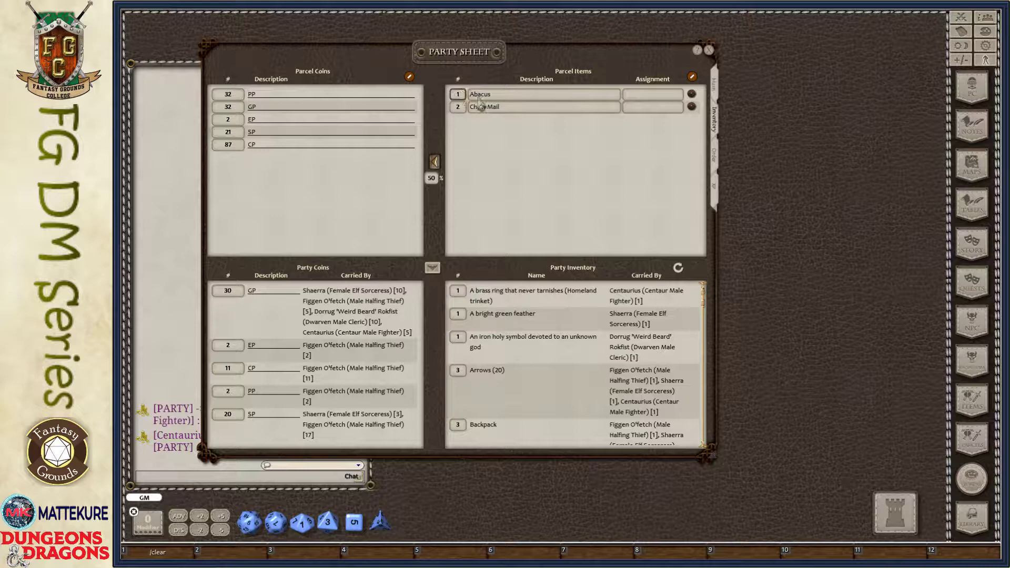
click(647, 98)
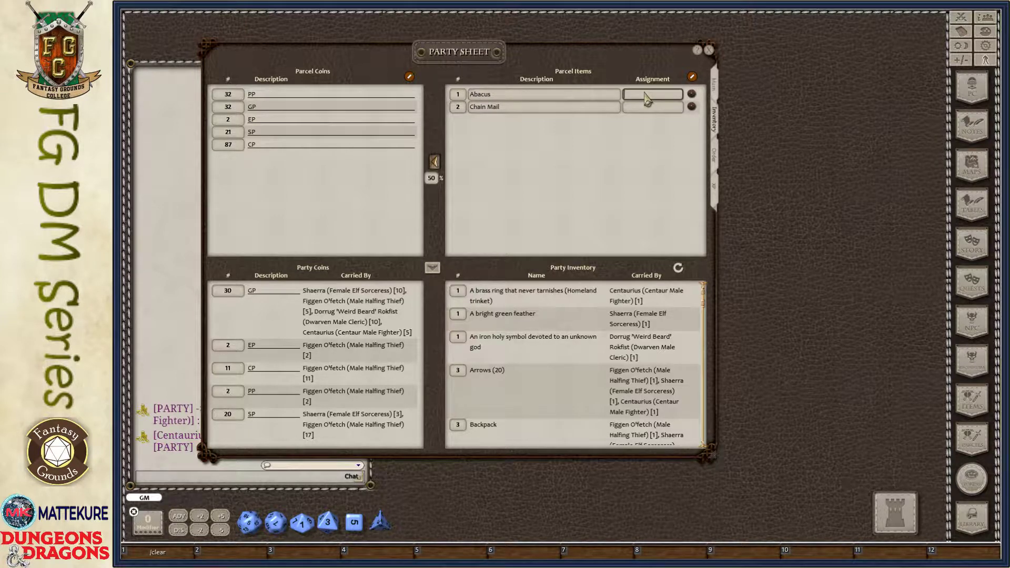
text(F)
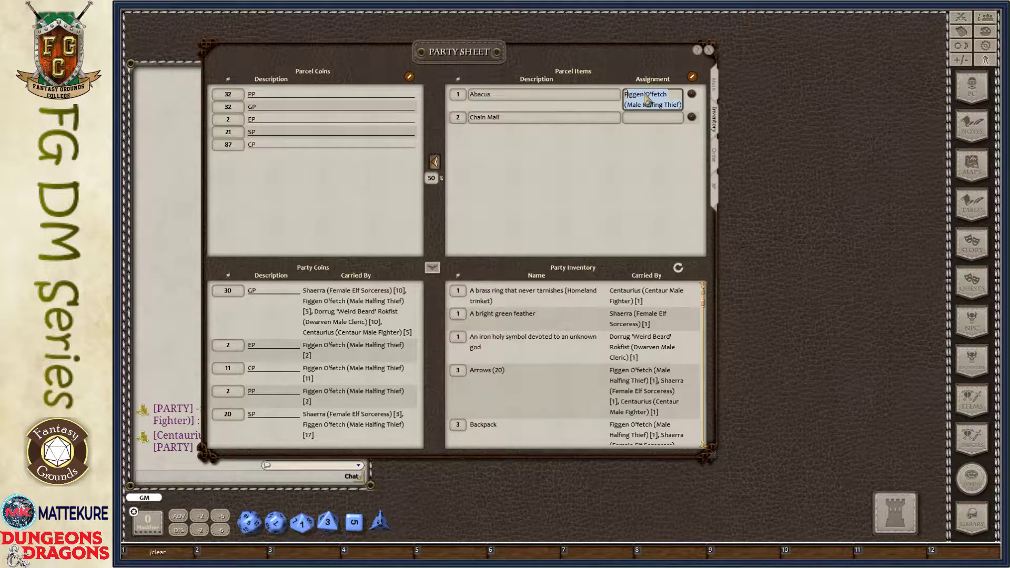
key(Return)
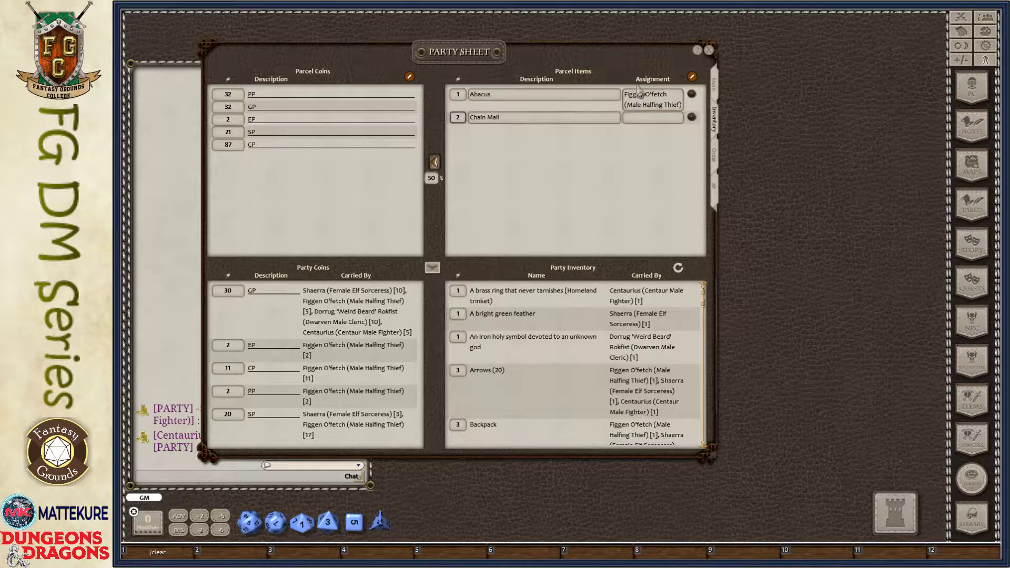
drag(626, 54, 758, 66)
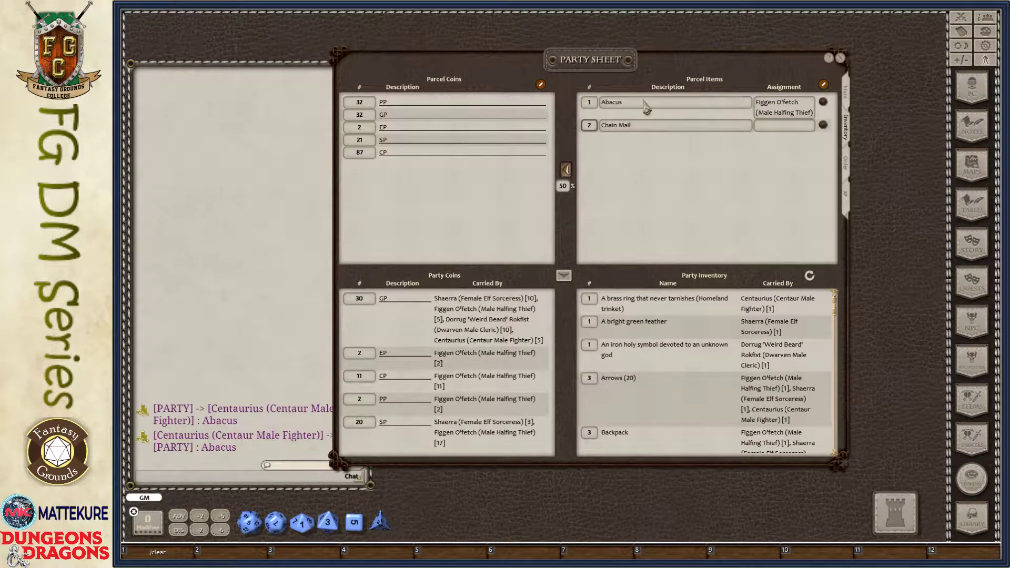
Sell the unassigned Chain Mail at 50% and distribute the parcel coins and the assigned Abacus to the party members
click(567, 169)
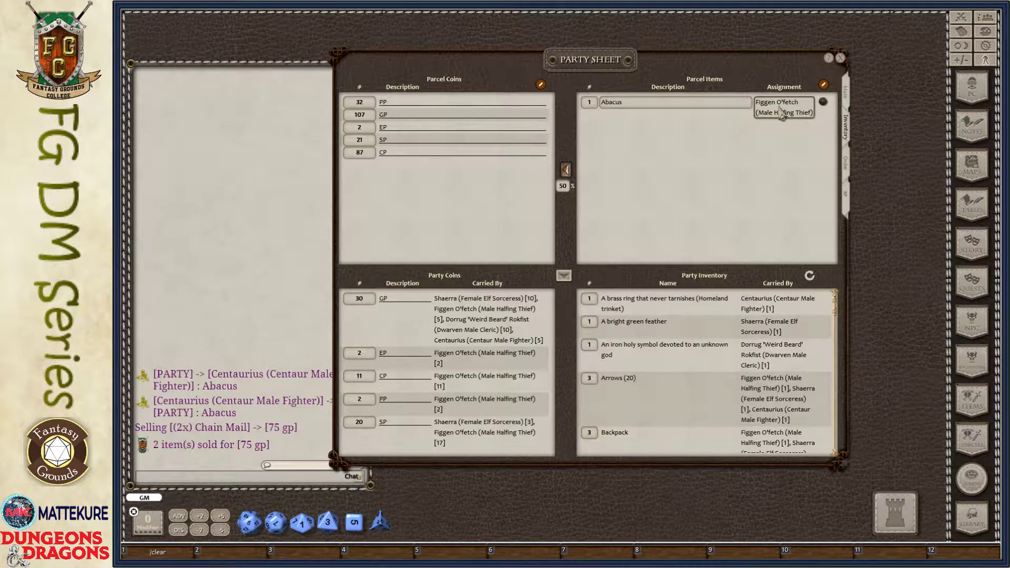
click(564, 279)
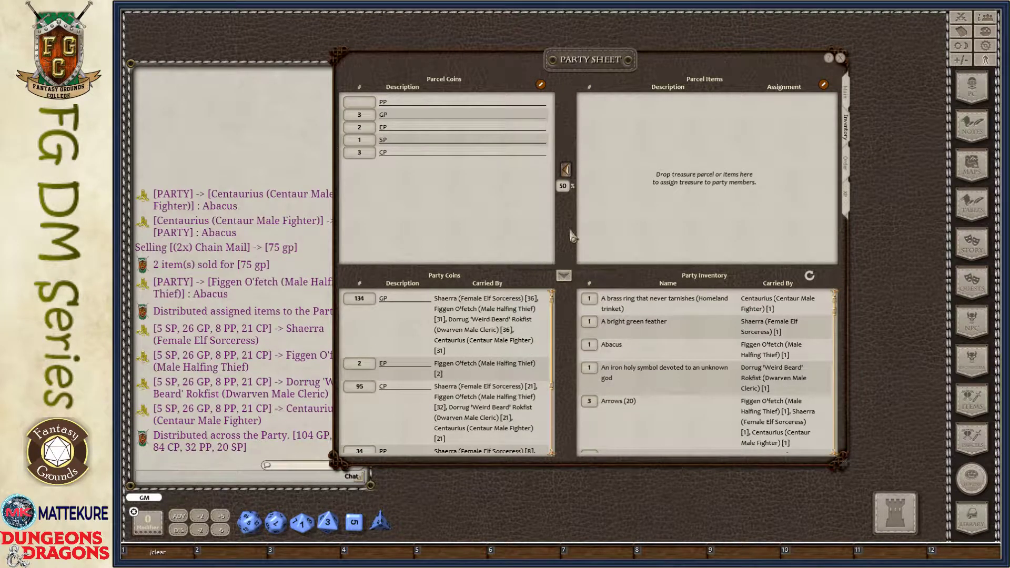
drag(573, 235, 637, 214)
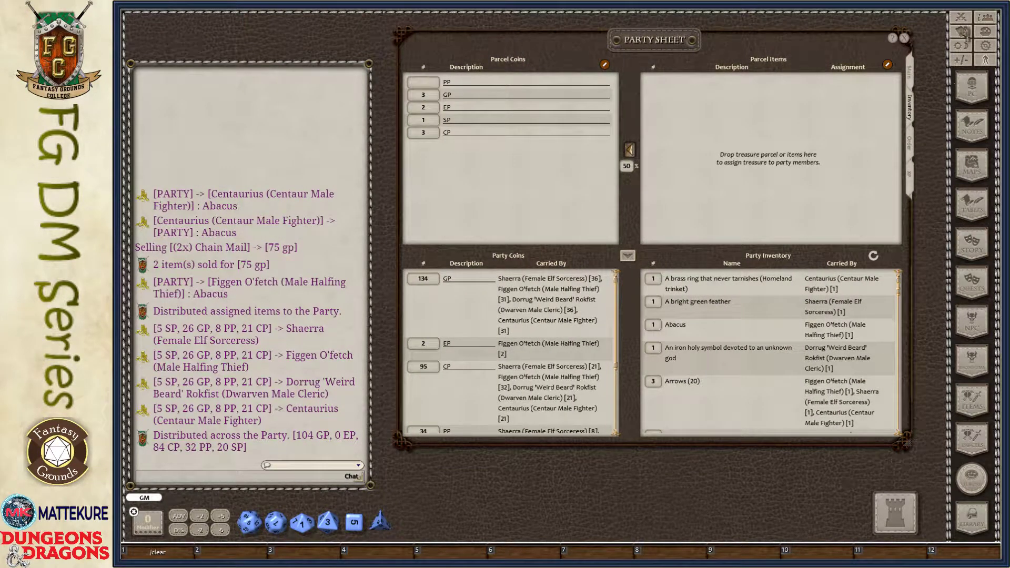
click(972, 95)
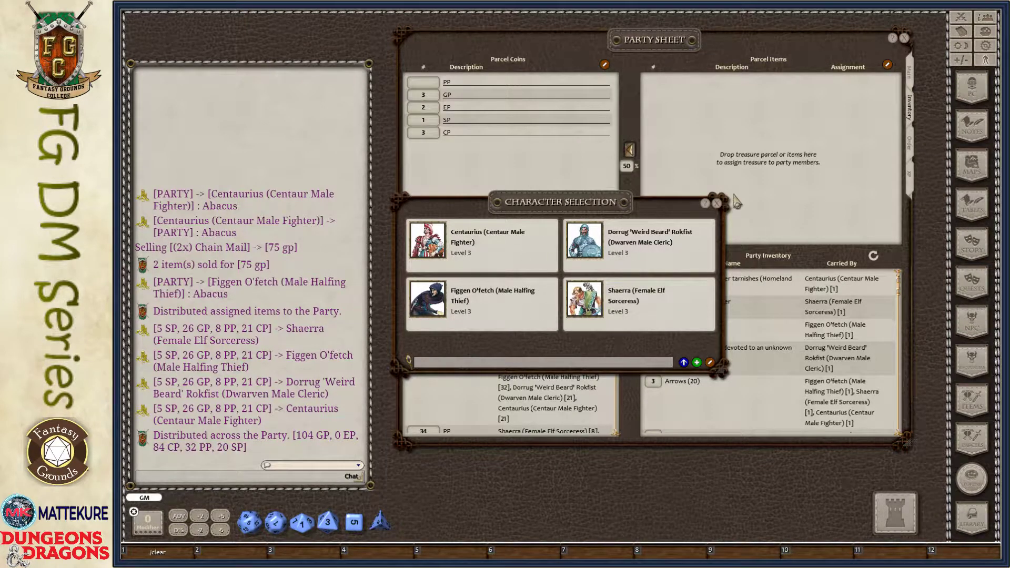
click(716, 203)
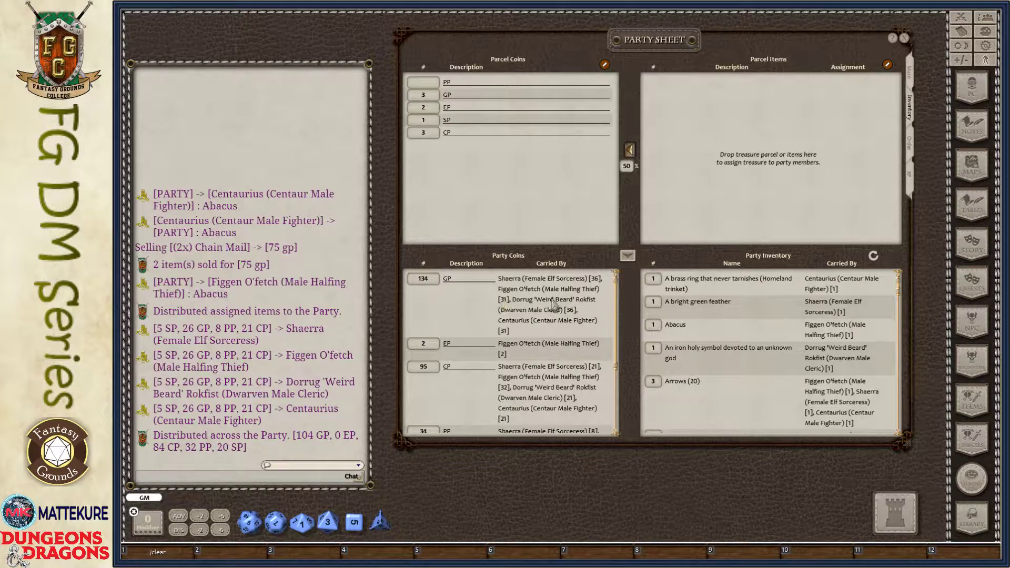
Review the party coins and the party inventory, checking which character carries each coin type and item
scroll(521, 319, down, 3)
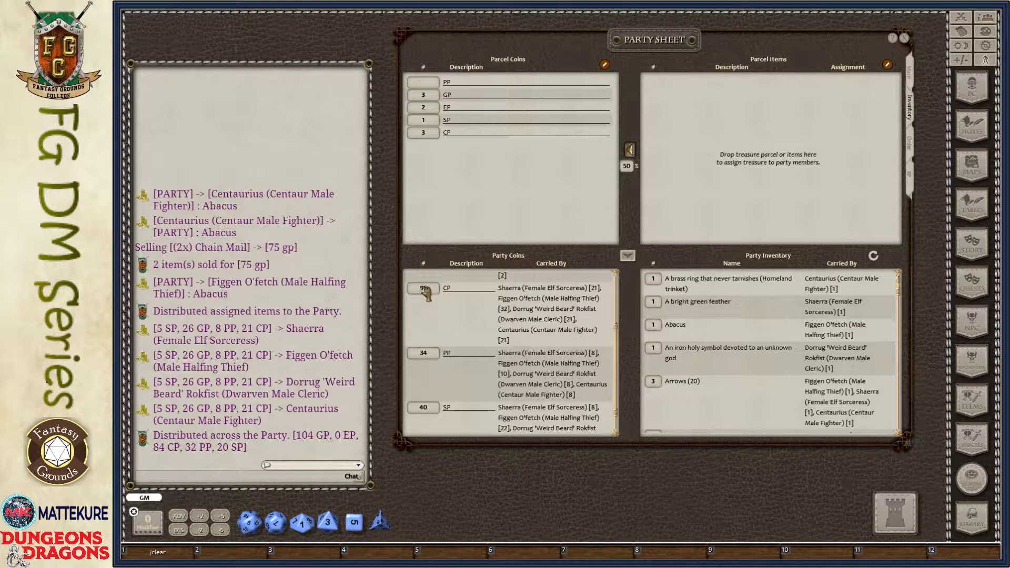
scroll(436, 329, up, 1)
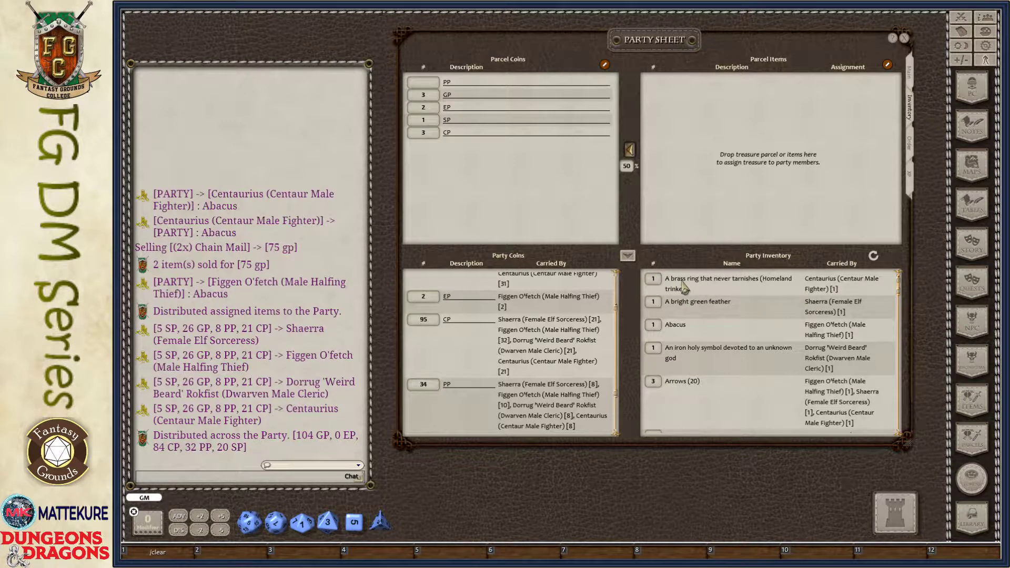
scroll(694, 365, down, 10)
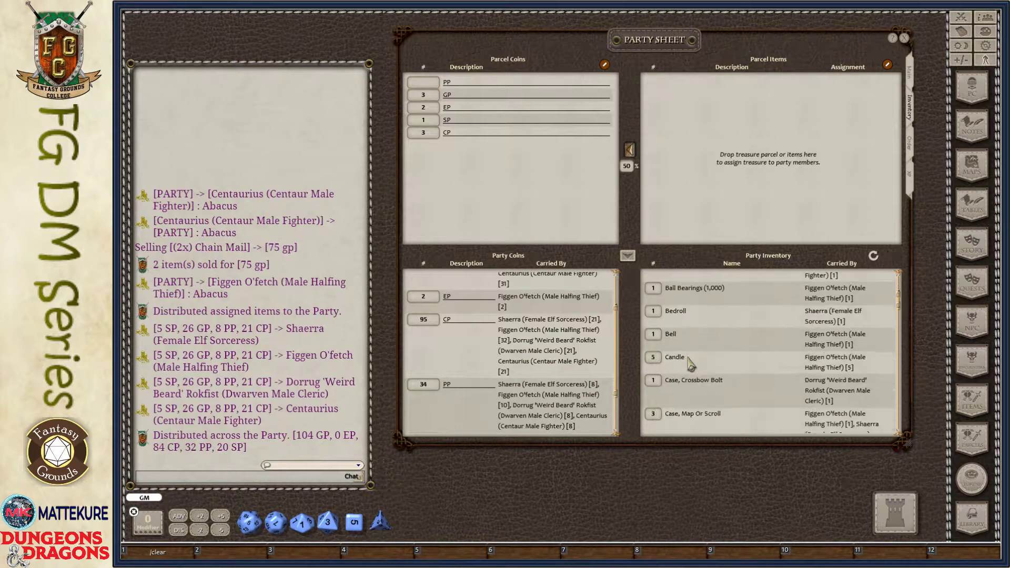
scroll(693, 365, down, 5)
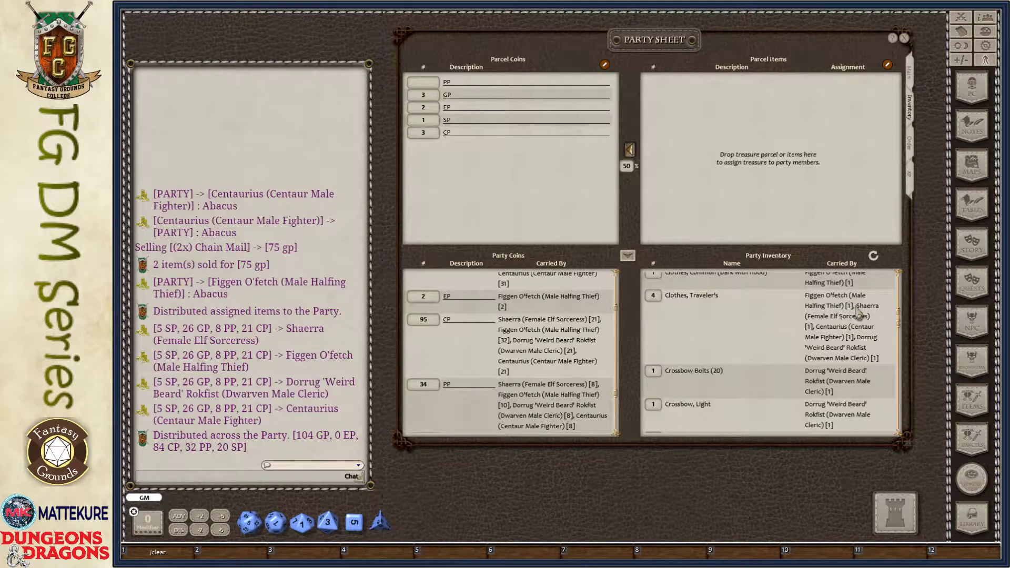
scroll(805, 342, down, 3)
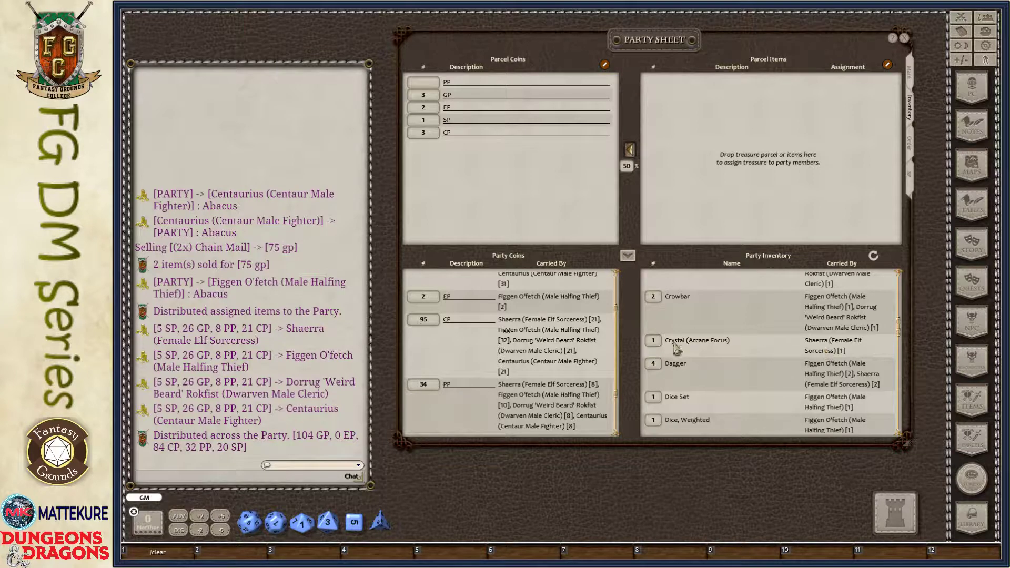
drag(901, 333, 898, 287)
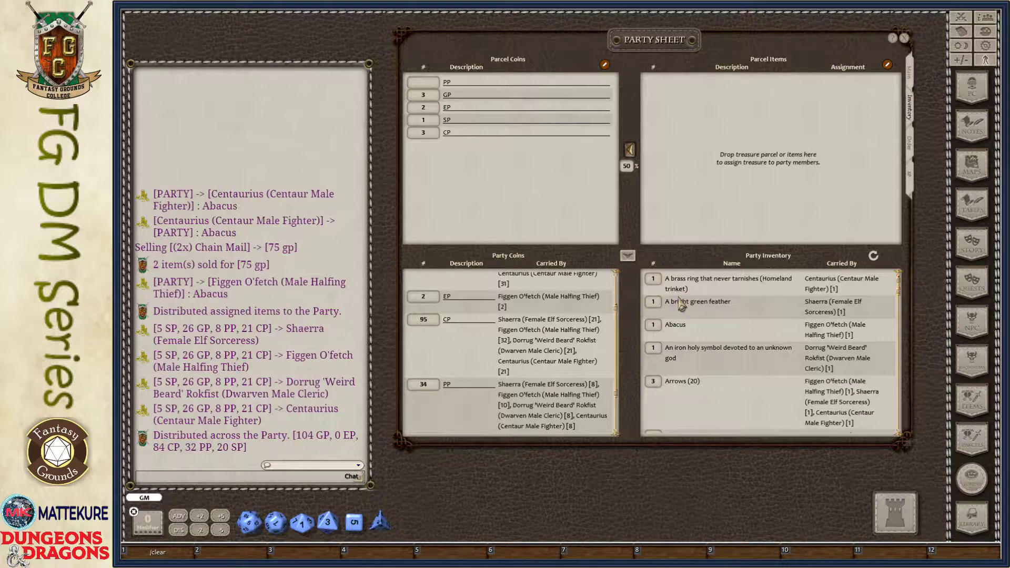
On the party sheet's order page, set the watch order to centaur fighter 1, elf sorceress 2, dwarven cleric 3 and halfling thief 4
click(911, 144)
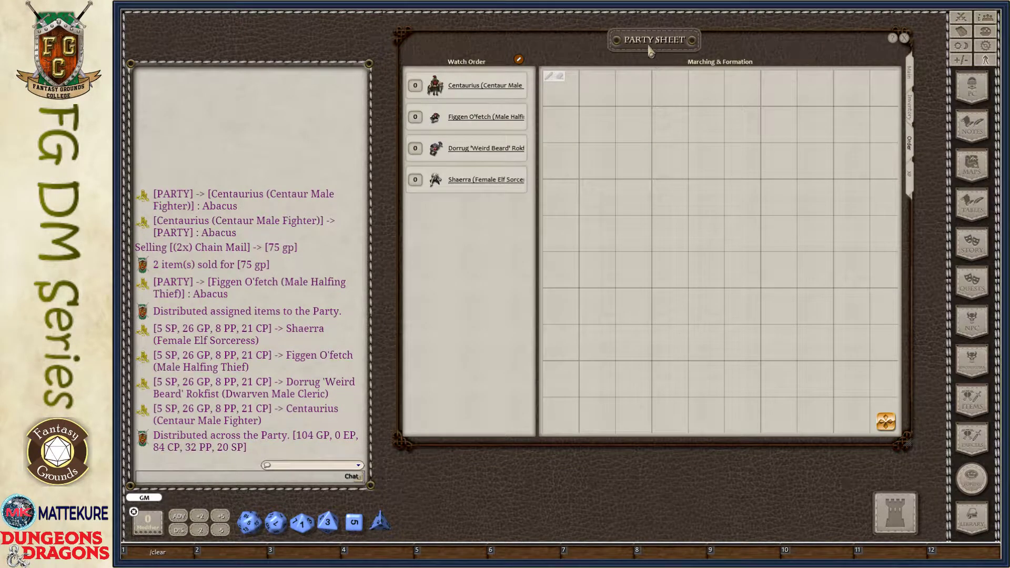
drag(651, 51, 629, 74)
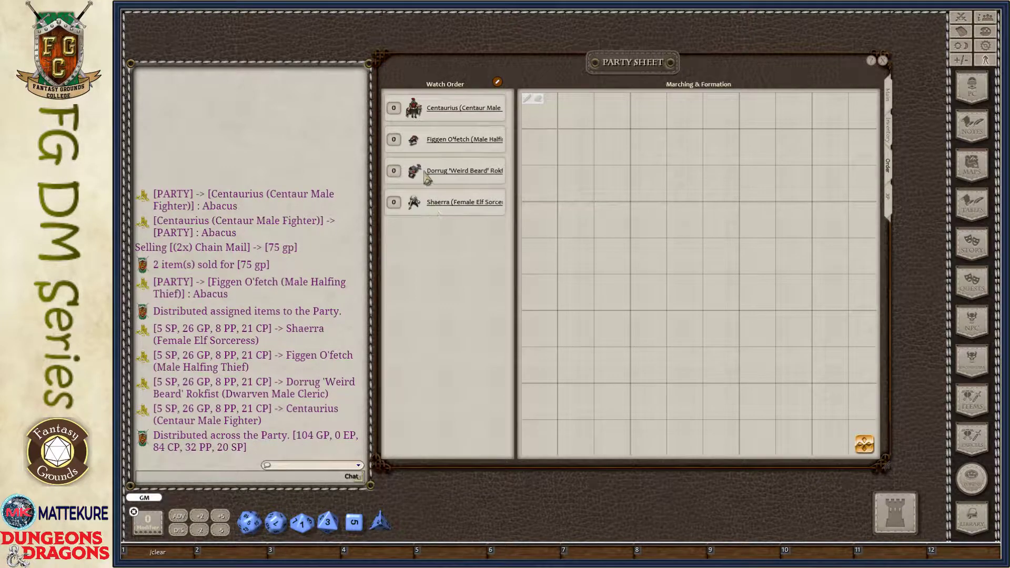
scroll(394, 109, up, 1)
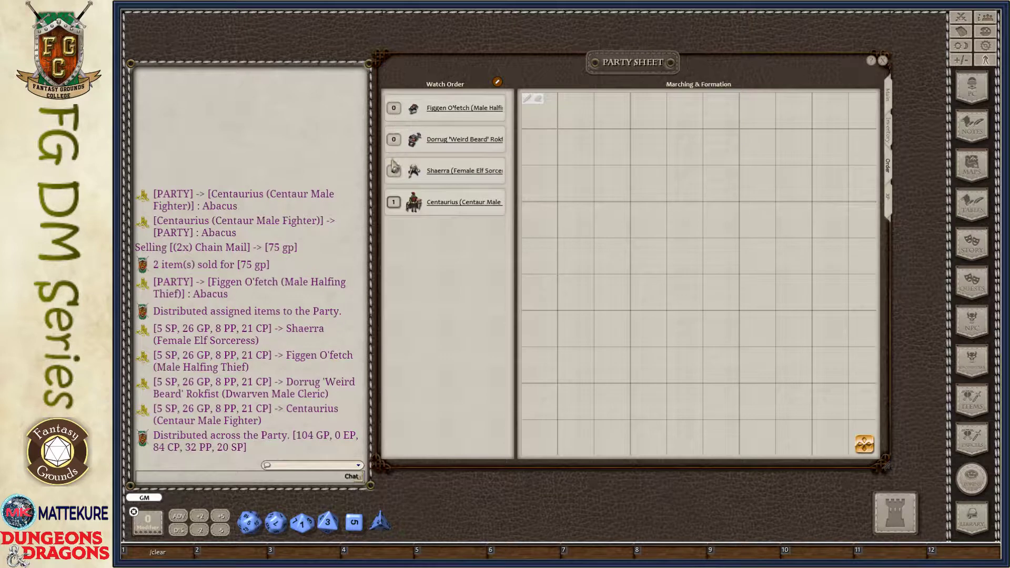
scroll(394, 171, up, 2)
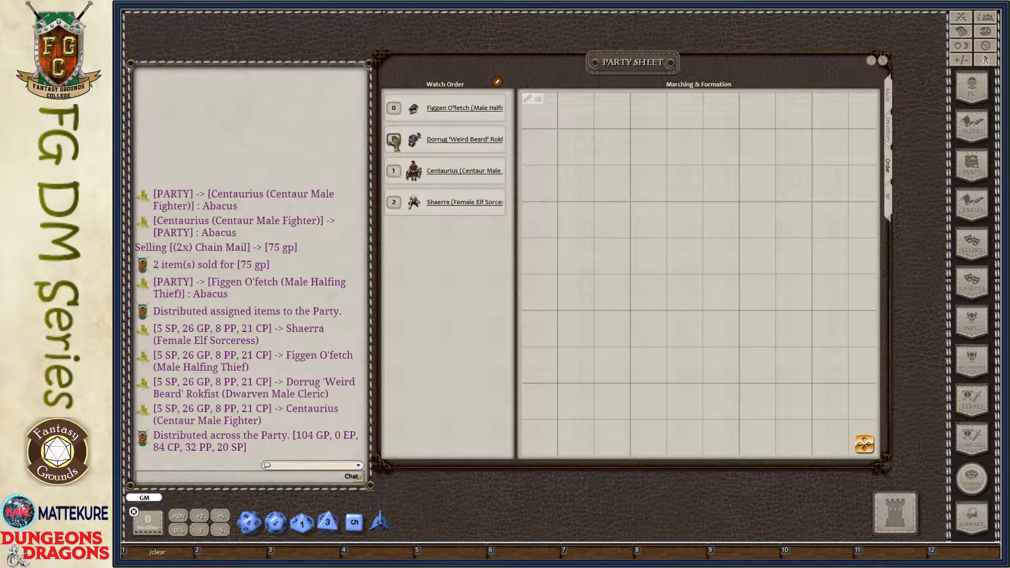
scroll(394, 141, up, 3)
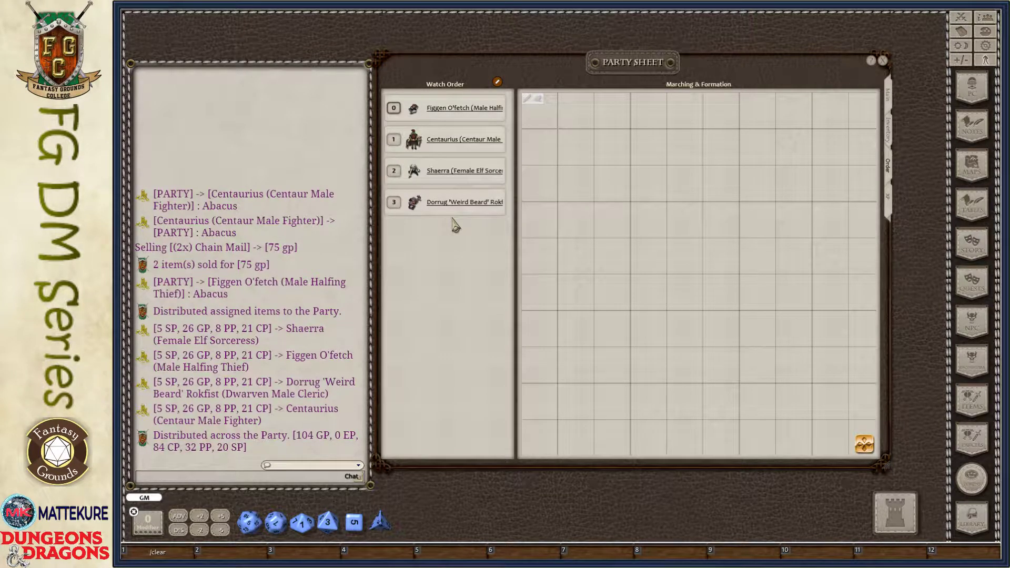
text(4)
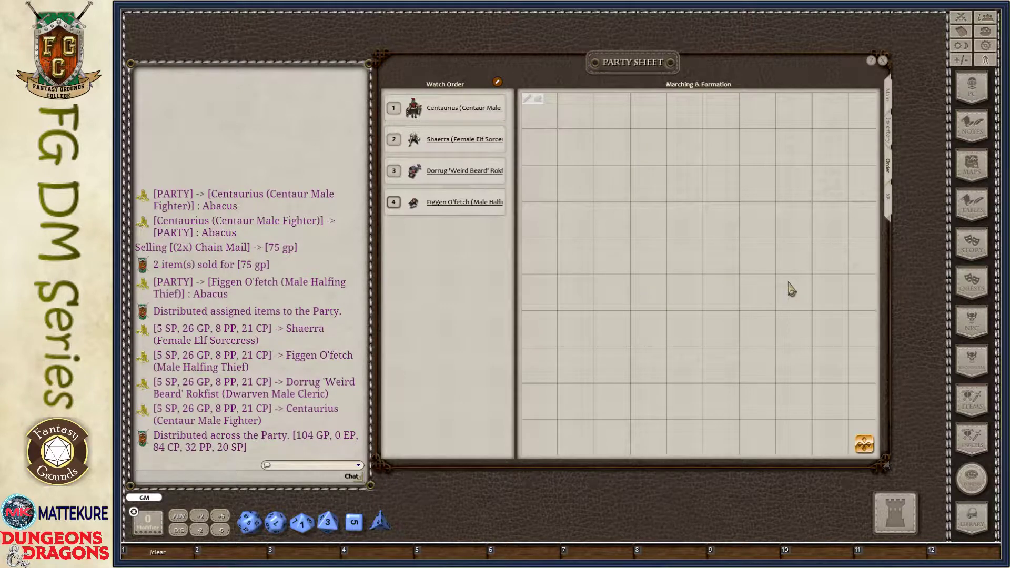
Widen the party sheet slightly, open the combat tracker and move it beside the marching and formation grid
drag(889, 296, 901, 292)
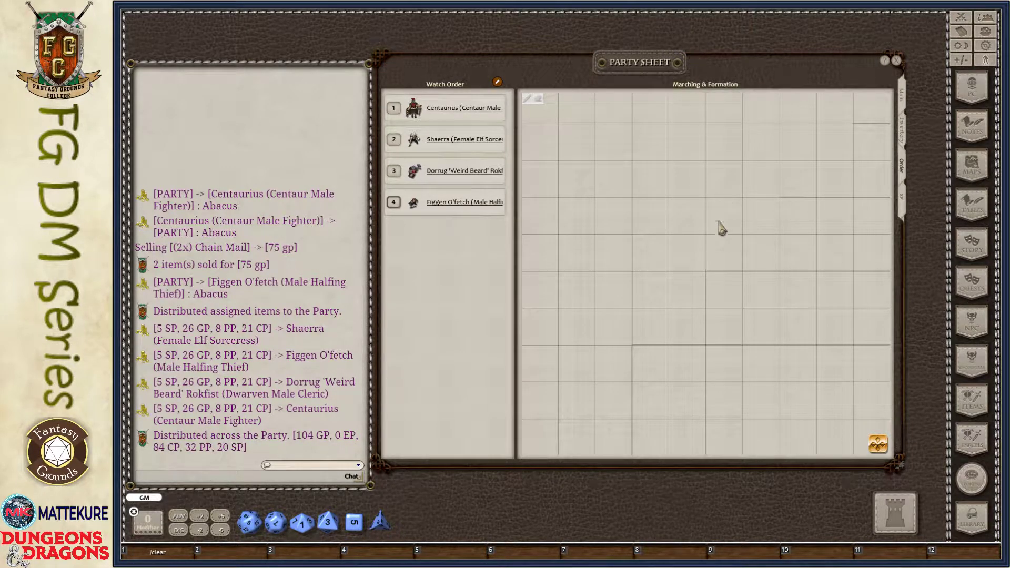
click(961, 17)
drag(384, 250, 257, 264)
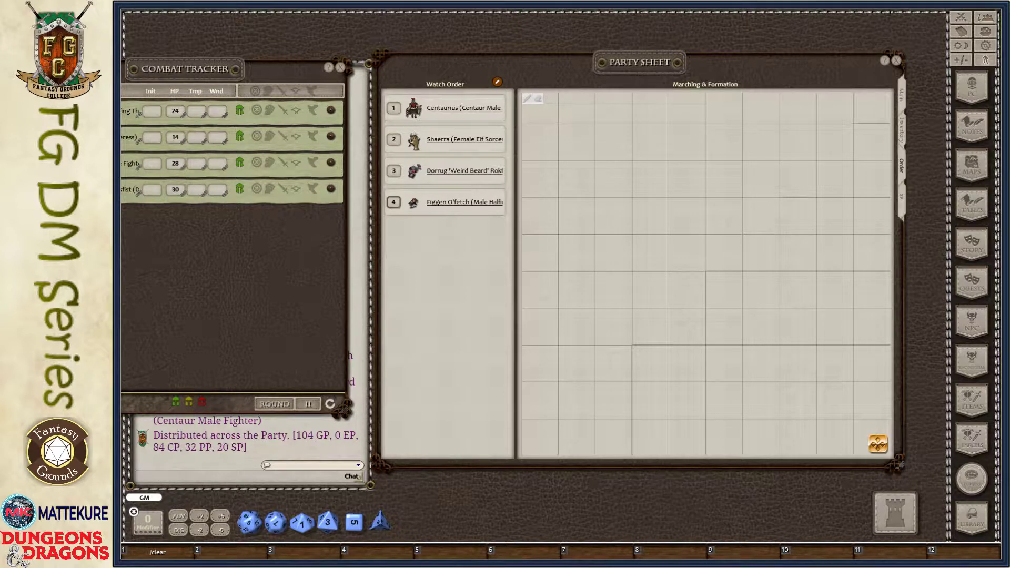
Try placing the elf sorceress's token from the watch order onto the formation grid and delete it again
drag(414, 141, 652, 221)
right_click(655, 229)
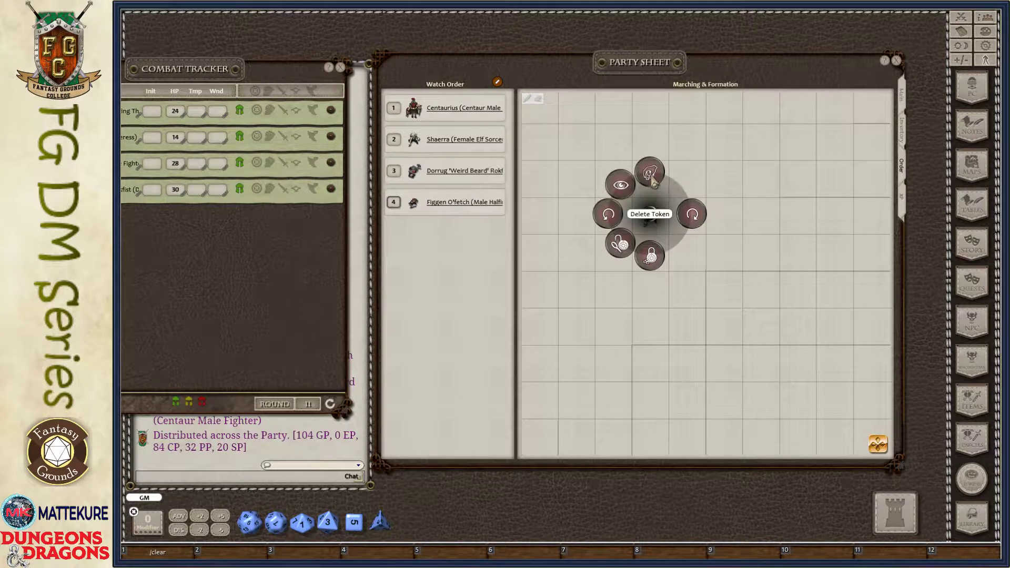
click(652, 178)
click(650, 215)
Move the combat tracker so its character tokens are fully in view while the formation grid stays uncovered
click(305, 265)
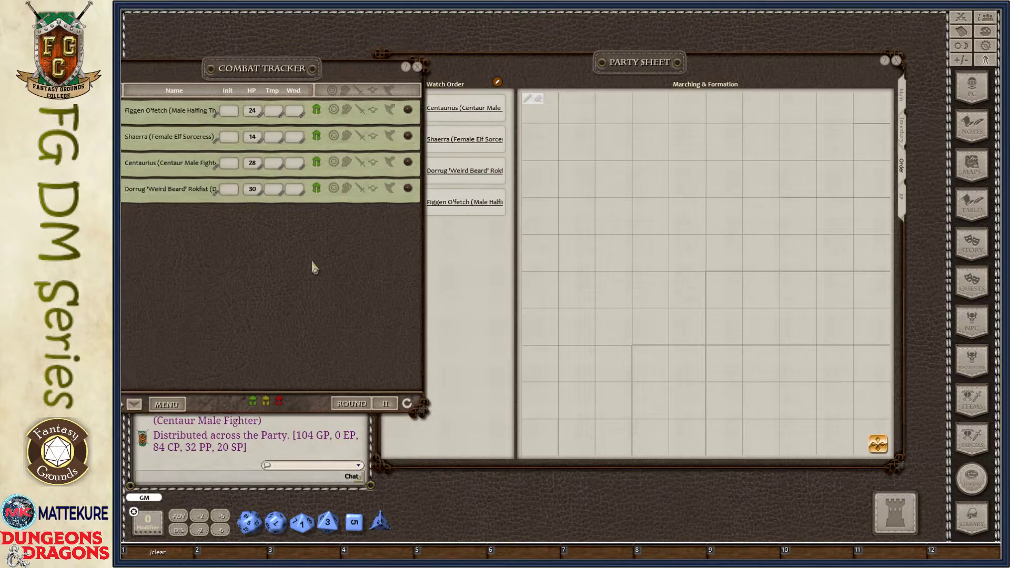
drag(312, 261, 373, 260)
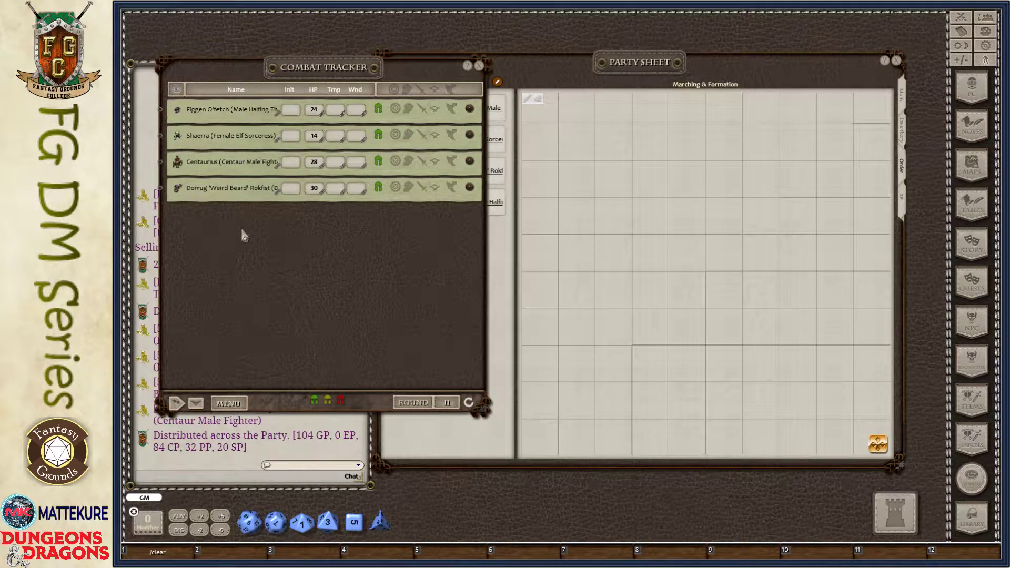
drag(314, 402, 725, 402)
click(608, 338)
drag(243, 241, 238, 227)
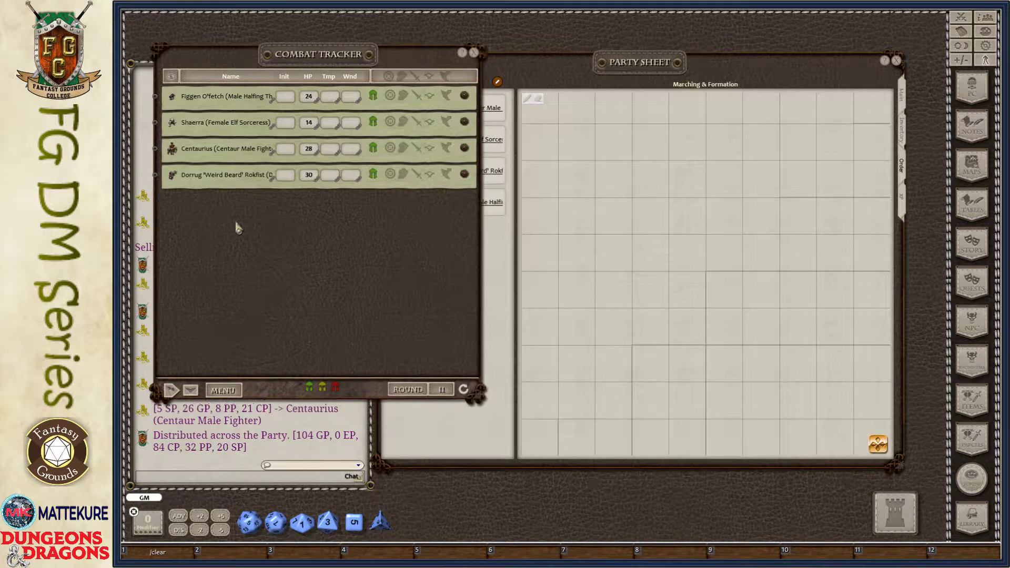
Place the party's combat tracker tokens in a two-by-two formation, centaur and sorceress in front, cleric and halfling behind, and close the tracker
drag(169, 178, 651, 310)
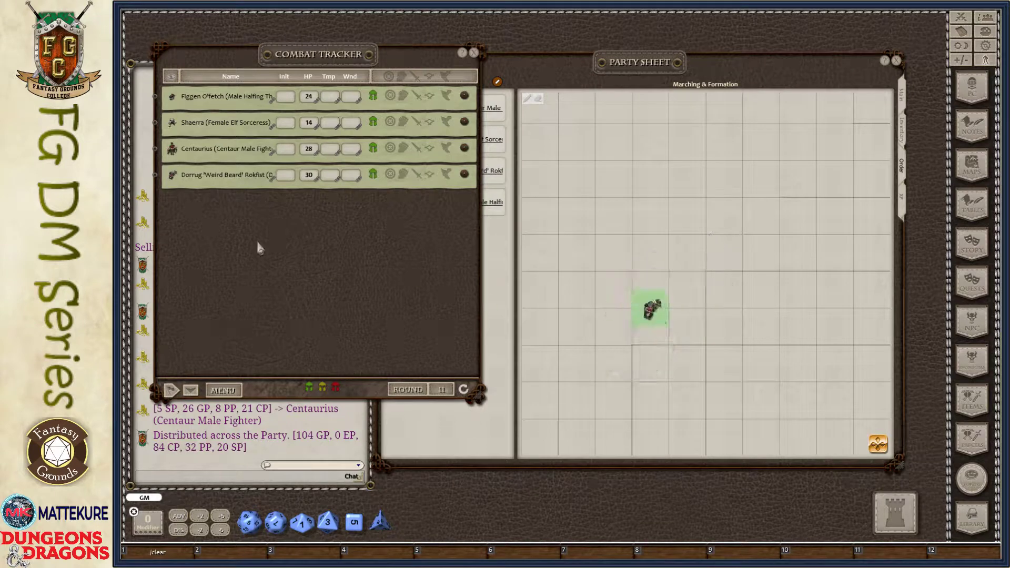
drag(172, 150, 651, 215)
drag(172, 125, 688, 215)
drag(171, 97, 687, 254)
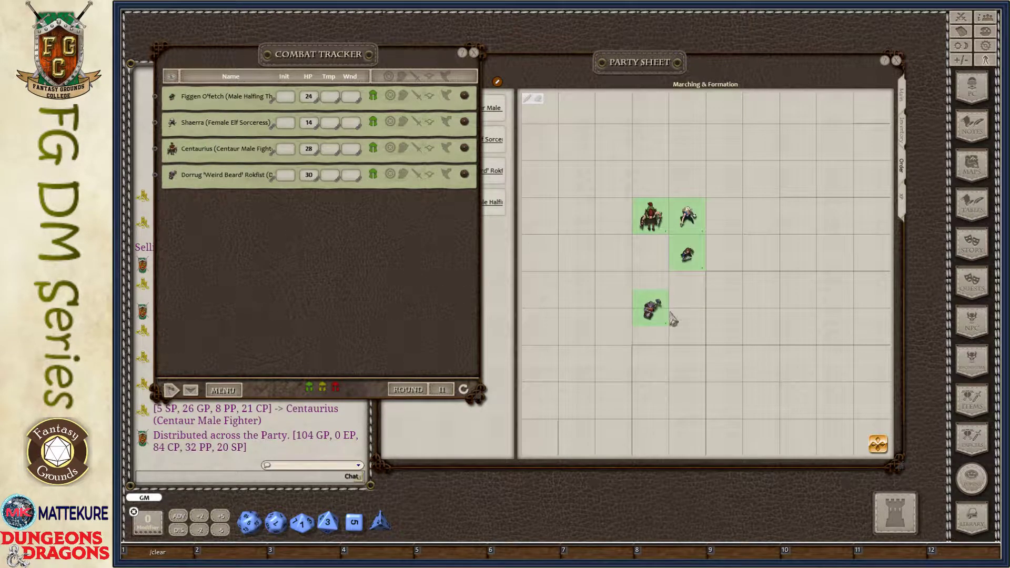
drag(654, 309, 651, 254)
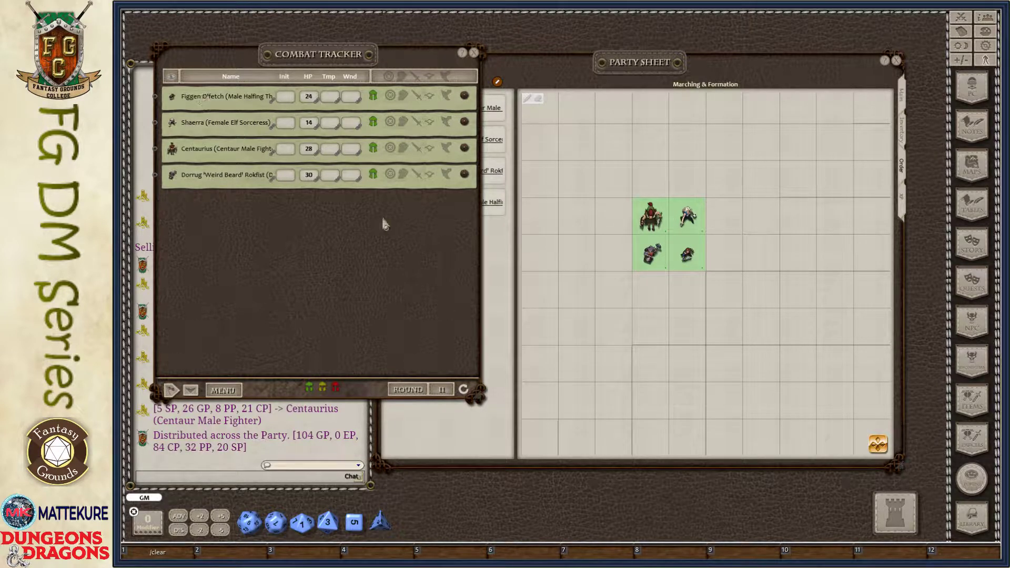
click(474, 53)
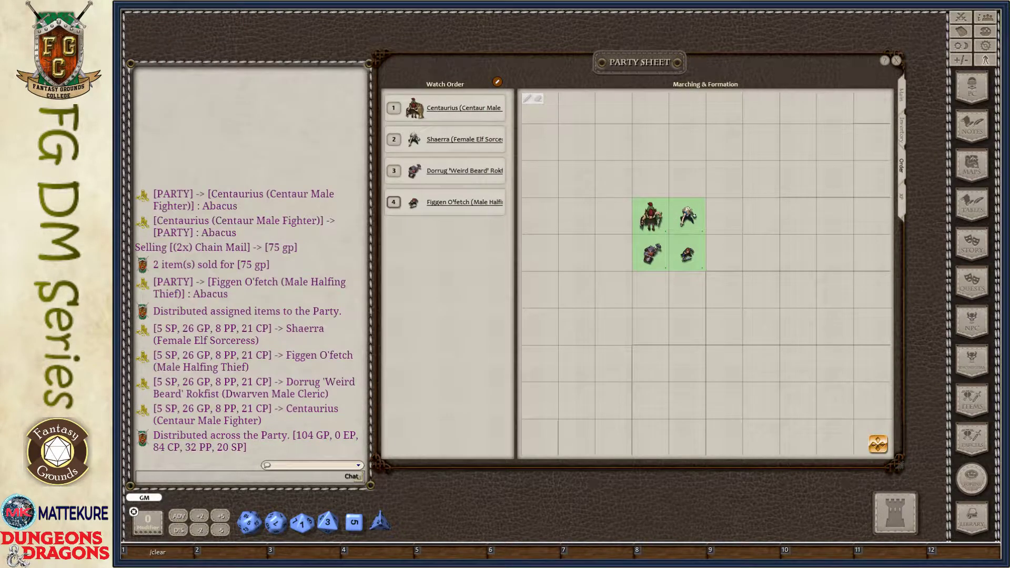
Try adding a second centaur fighter token from the watch order to the formation grid and delete it
drag(414, 109, 613, 144)
right_click(613, 143)
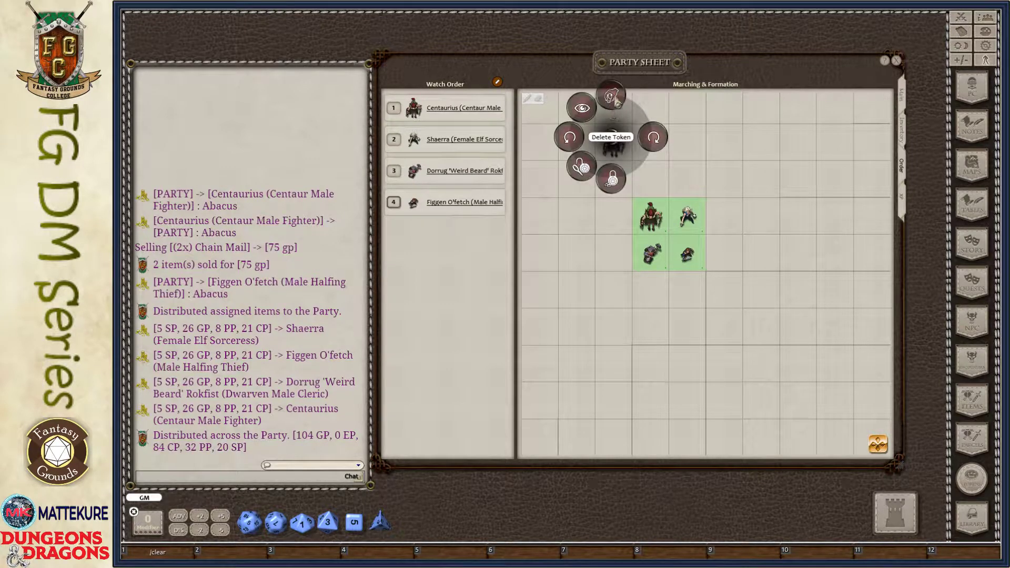
click(611, 100)
click(569, 101)
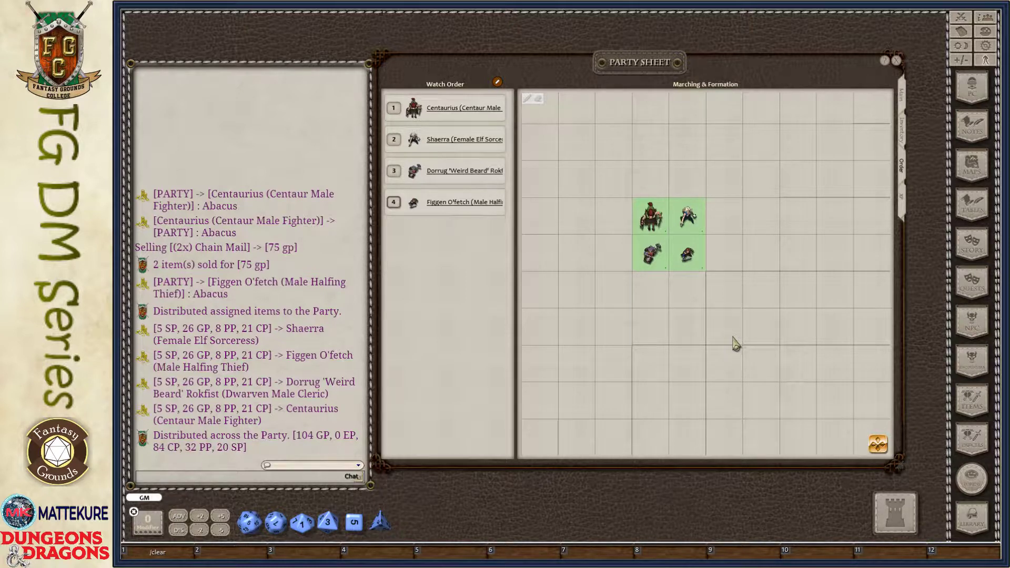
Rearrange the party tokens into single file: centaur fighter first, followed by elf sorceress, halfling thief and dwarven cleric
scroll(736, 343, up, 1)
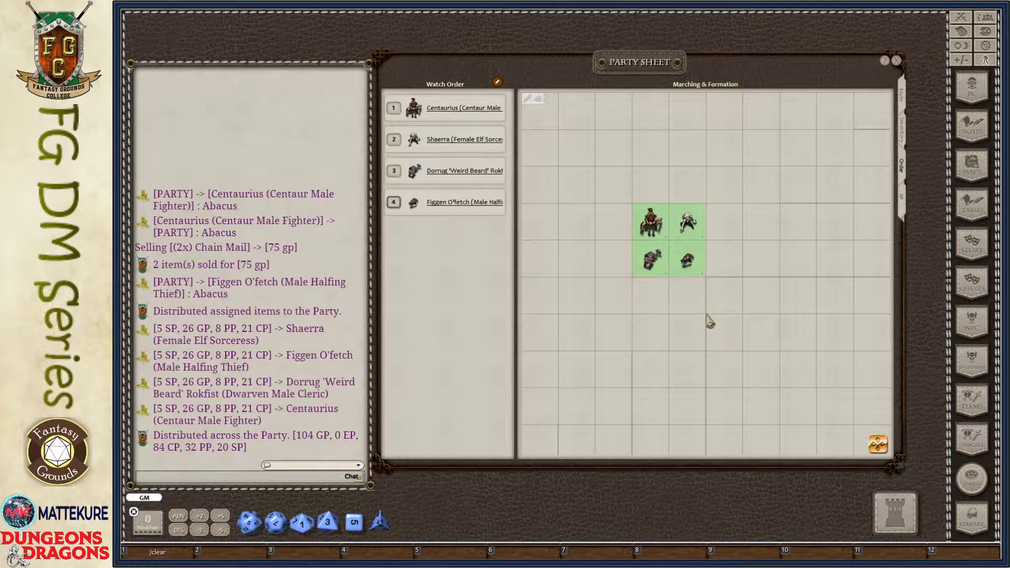
scroll(710, 318, down, 1)
drag(651, 257, 613, 363)
drag(682, 258, 614, 326)
drag(651, 217, 613, 252)
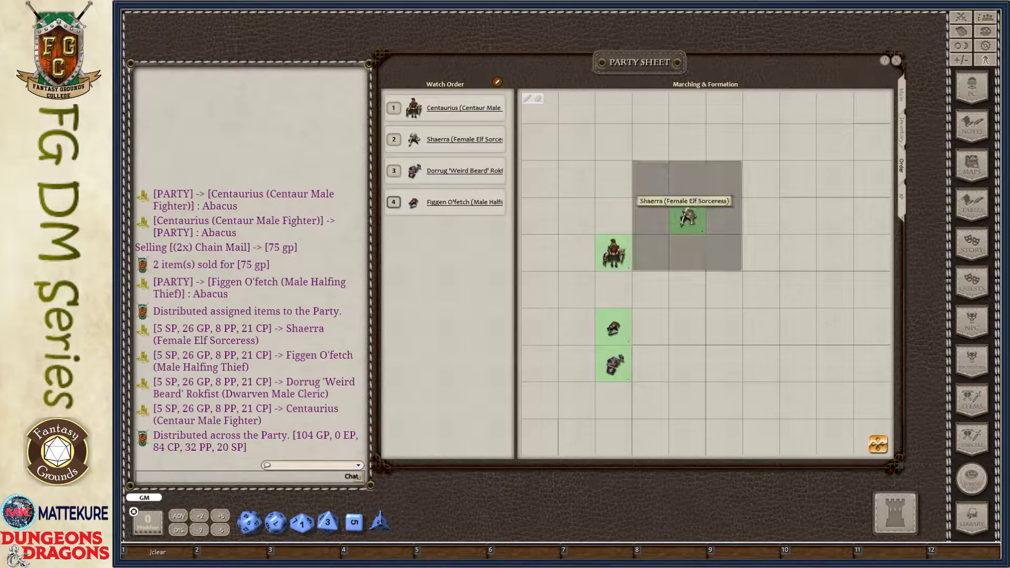
drag(687, 215, 613, 290)
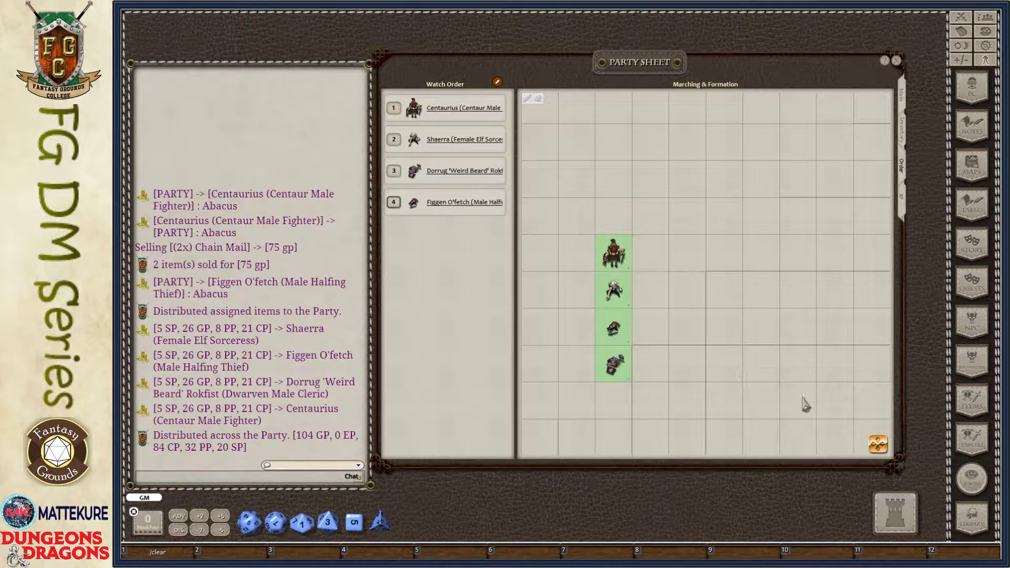
Add an Aarakocra to the combat tracker, place its token three squares beside the sorceress on the formation grid, and close the tracker
click(961, 17)
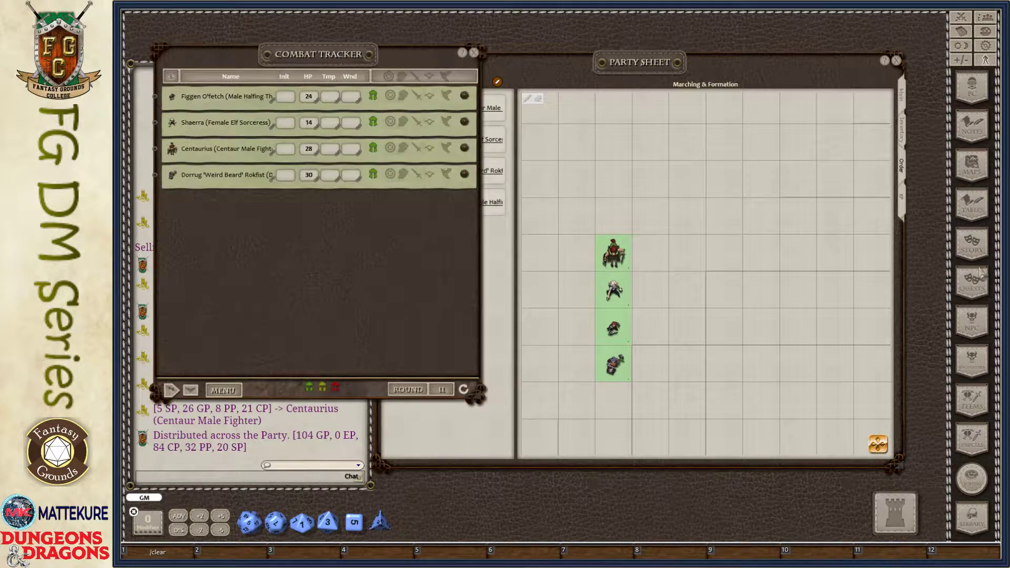
click(971, 322)
drag(590, 189, 316, 237)
click(783, 134)
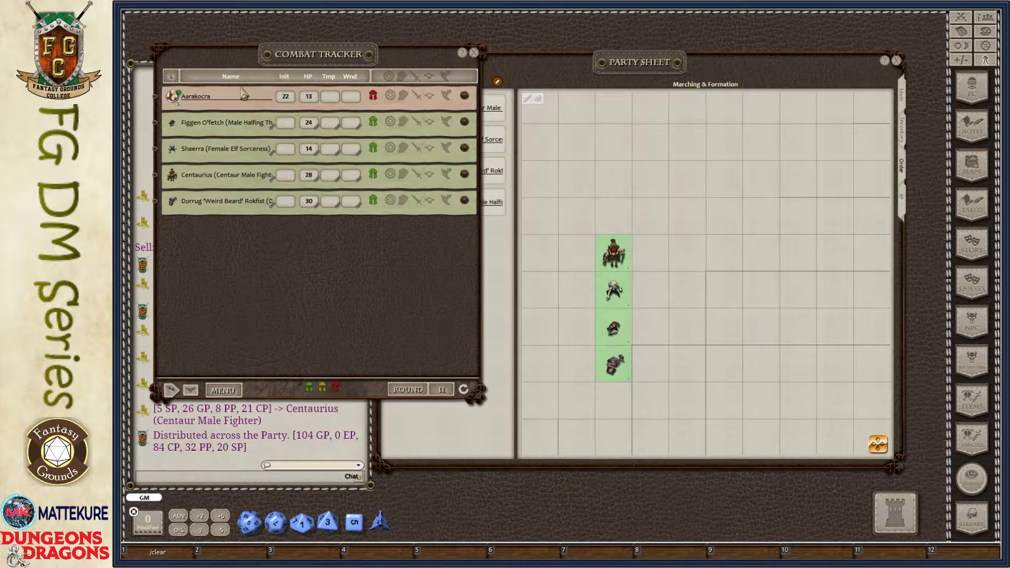
drag(183, 112, 725, 290)
click(475, 55)
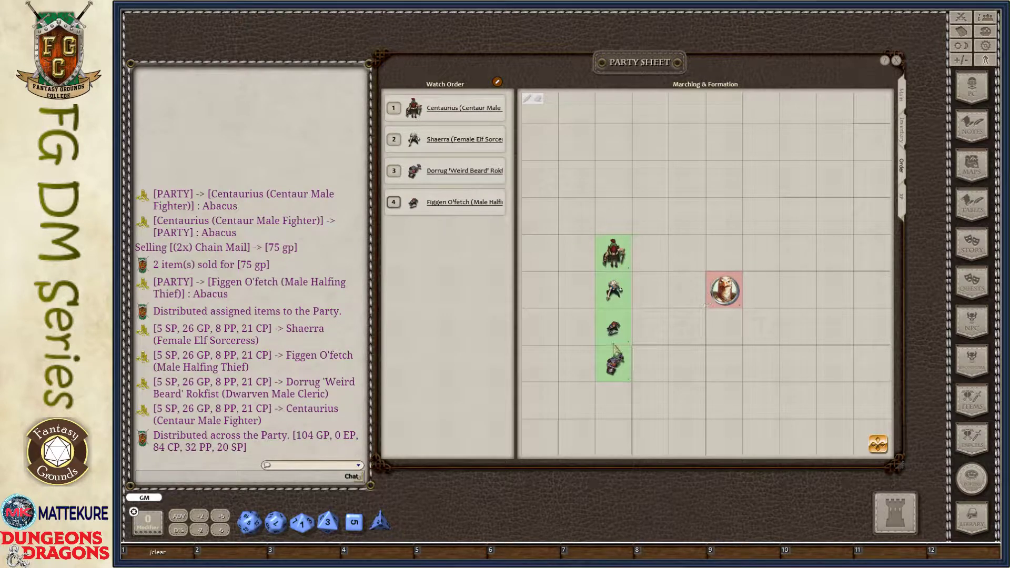
Select the Aarakocra token and check its distance to the centaur fighter on the formation grid
click(722, 290)
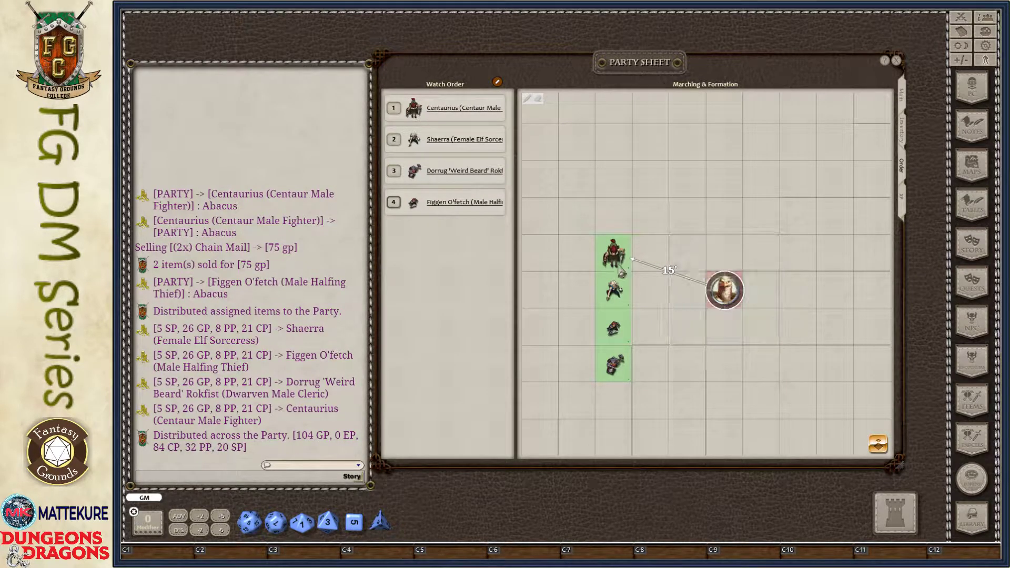
key(ctrl)
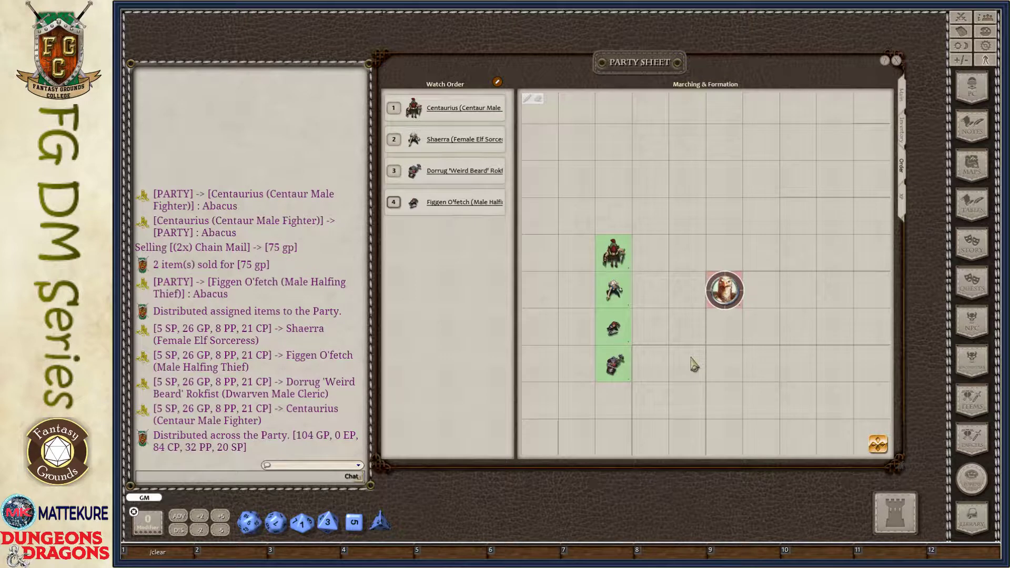
scroll(694, 364, up, 1)
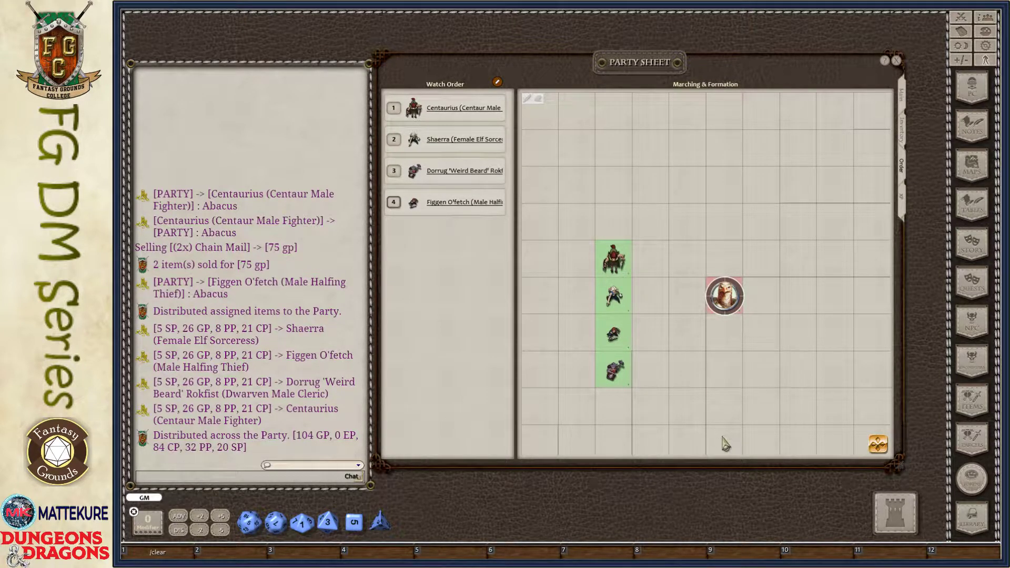
Line up the cleric, halfling and sorceress side by side along the grid's lowest row and move the Aarakocra farther from the centaur
drag(620, 375, 615, 442)
drag(615, 337, 652, 432)
drag(616, 284, 693, 433)
drag(740, 295, 801, 284)
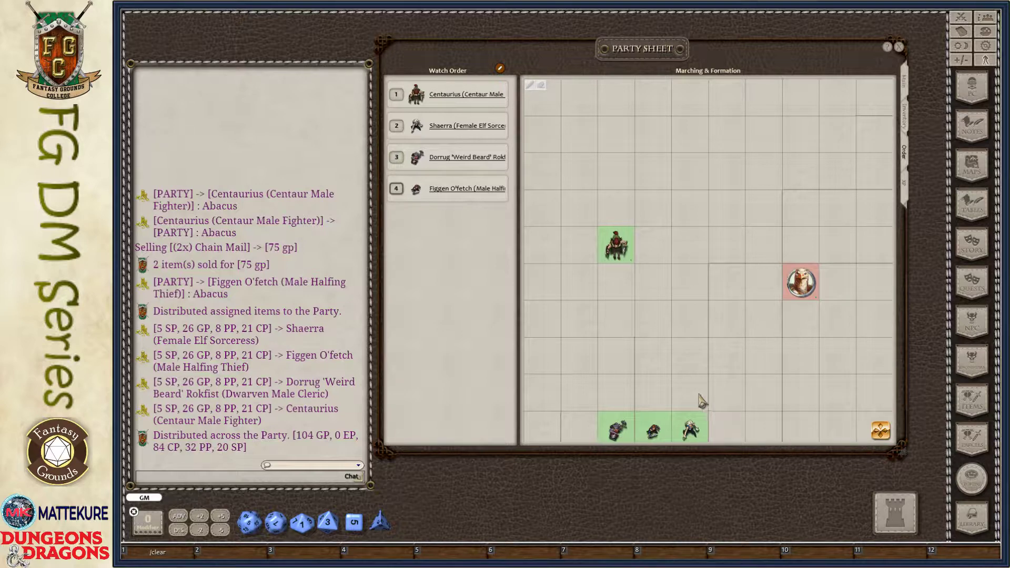
Line up the party tokens in one column: elf sorceress, centaur fighter, halfling thief and dwarven cleric
drag(690, 427, 652, 209)
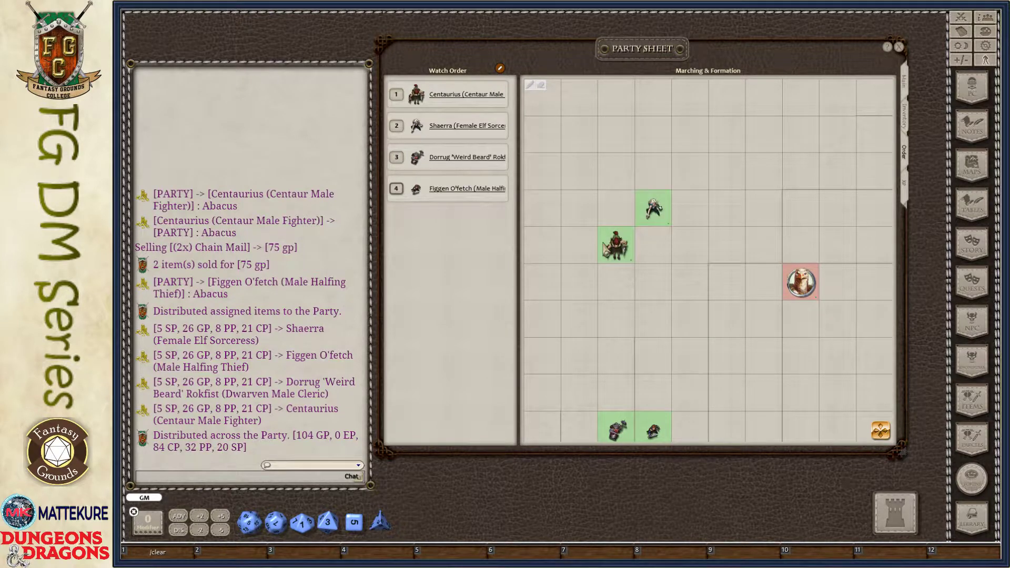
drag(616, 245, 653, 245)
drag(662, 437, 653, 287)
drag(617, 431, 655, 319)
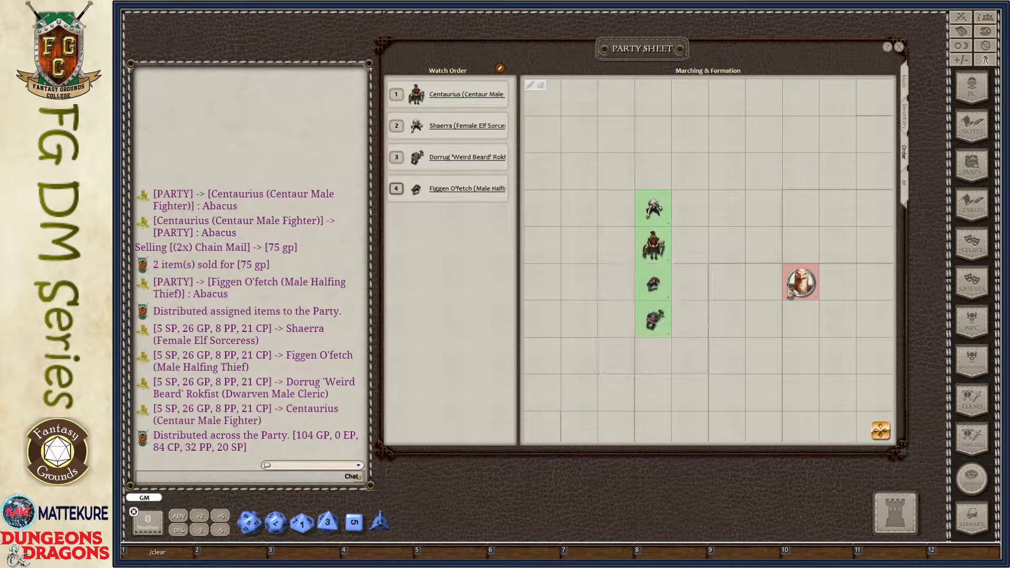
Move the centaur fighter three squares back from the party column and the Aarakocra into the same row, four squares beyond the column
drag(800, 283, 727, 246)
drag(652, 246, 616, 246)
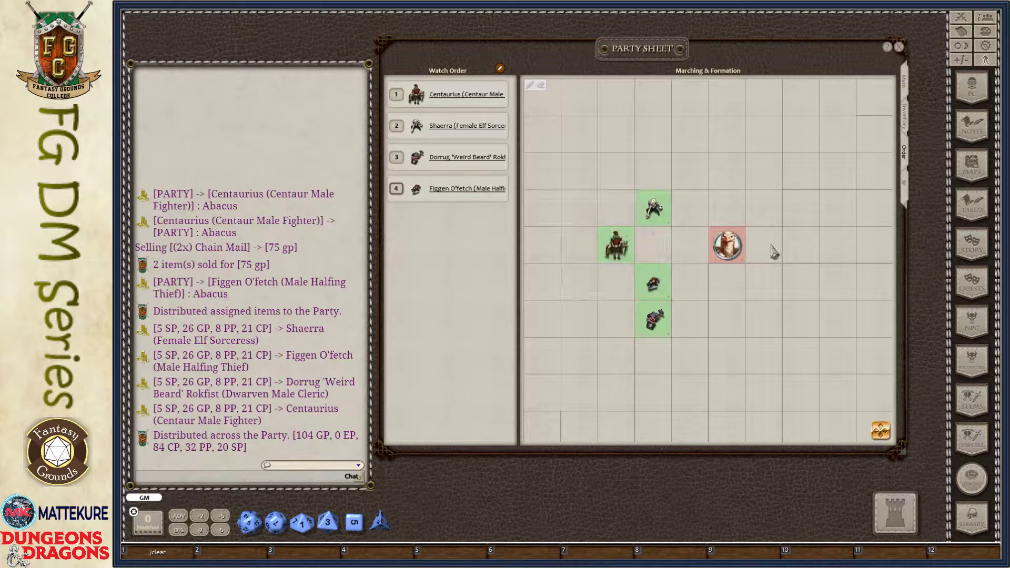
drag(739, 257, 779, 258)
drag(617, 247, 580, 245)
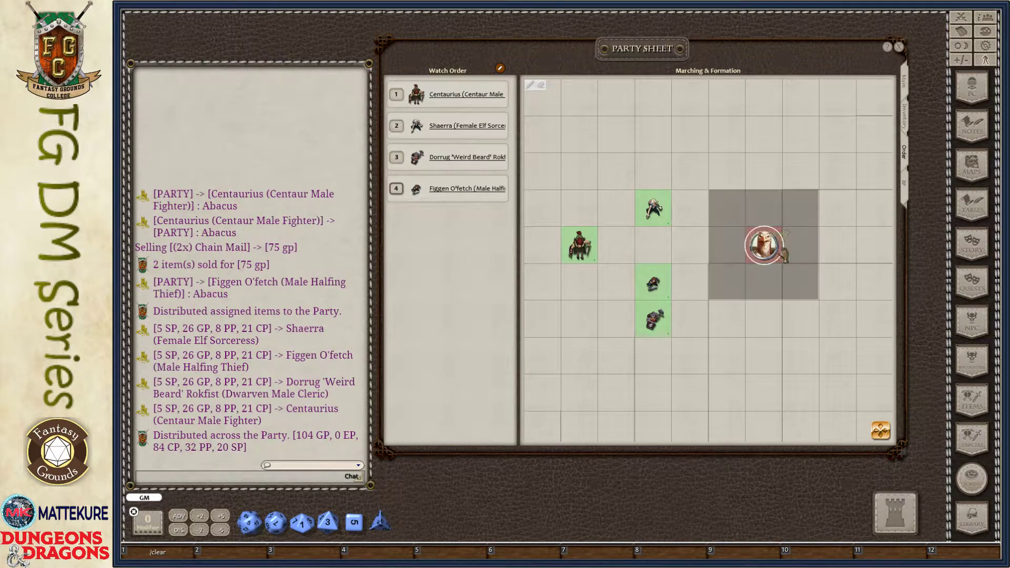
drag(579, 246, 542, 246)
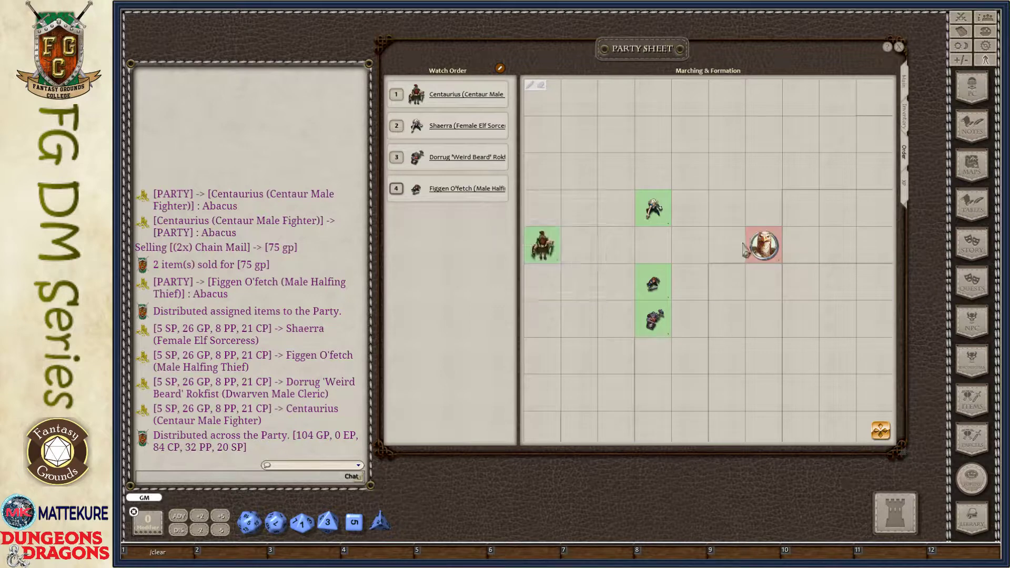
drag(764, 245, 800, 245)
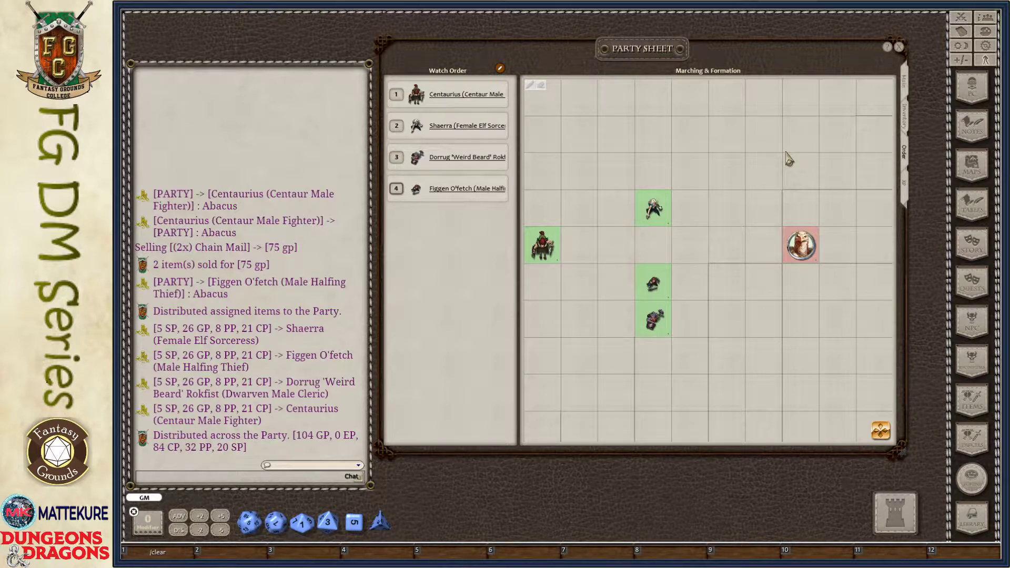
Draw a pointer arrow and a freehand line on the formation grid and erase them
drag(783, 153, 727, 226)
mouse_move(585, 114)
mouse_down()
mouse_move(634, 119)
mouse_move(726, 181)
mouse_up()
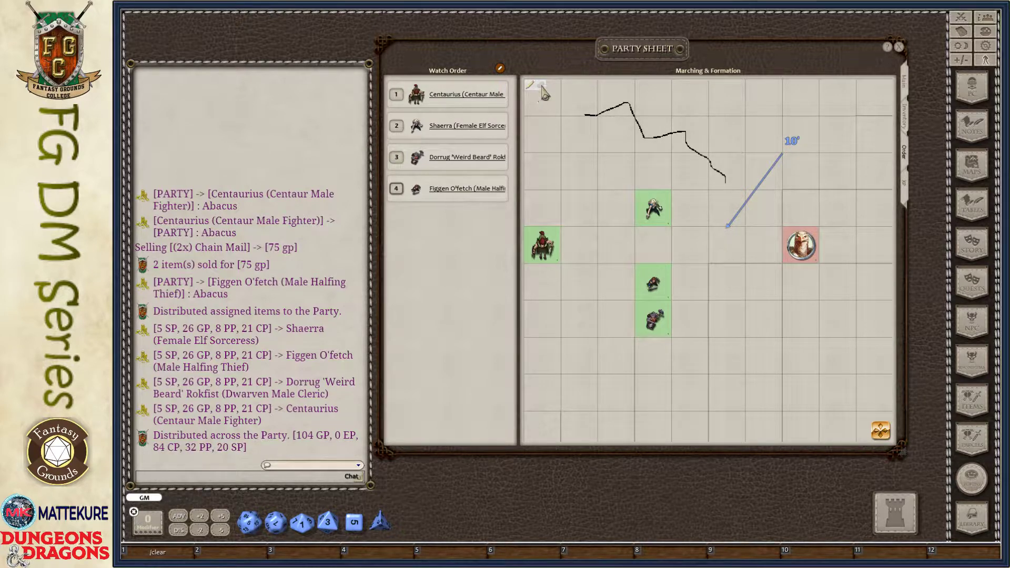
mouse_move(630, 95)
mouse_down()
mouse_move(747, 199)
mouse_move(609, 86)
mouse_move(726, 167)
mouse_up()
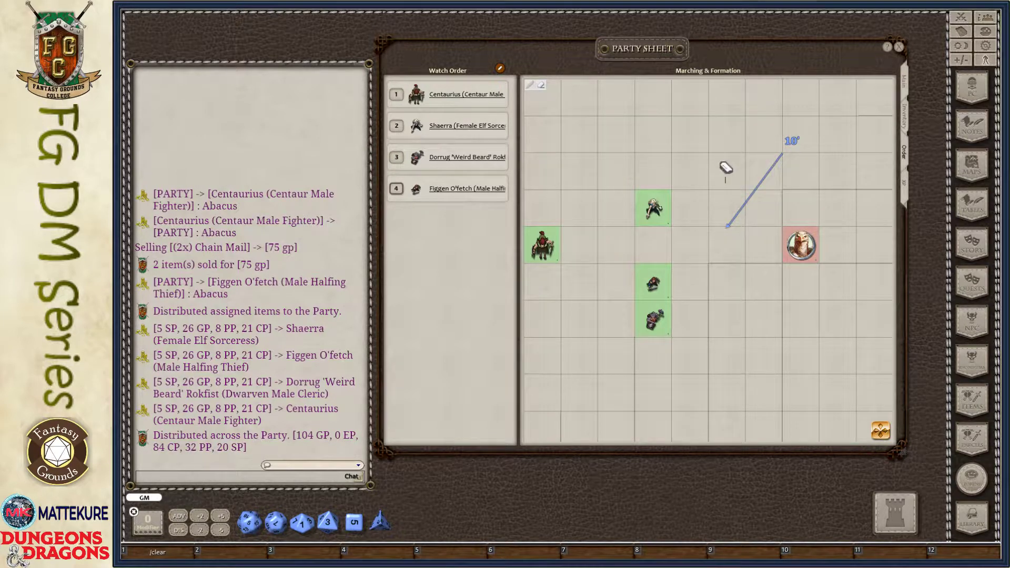
click(726, 168)
click(542, 85)
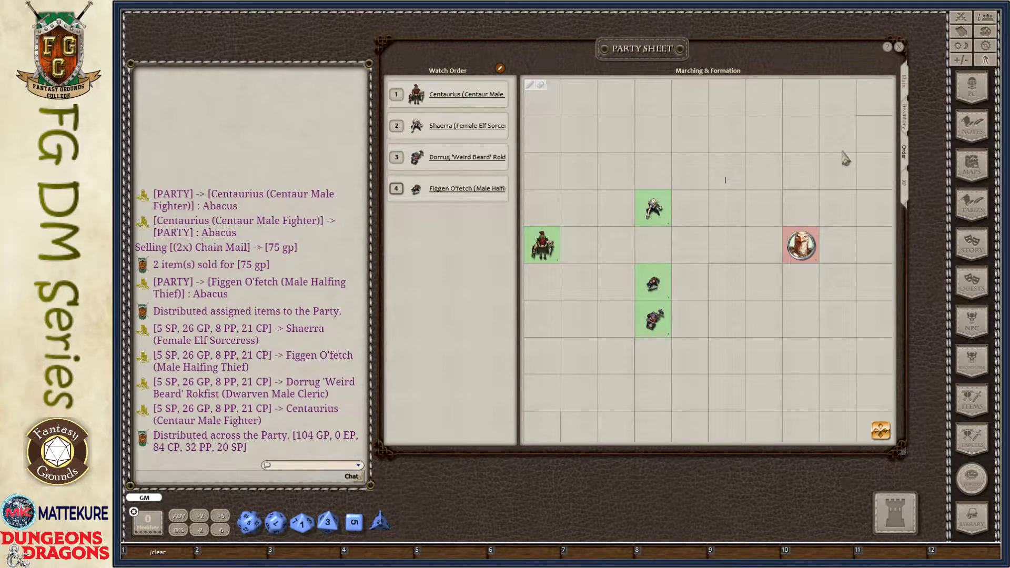
Show the party sheet's XP page and open Test Encounter from the (New) group of the encounters list
click(904, 185)
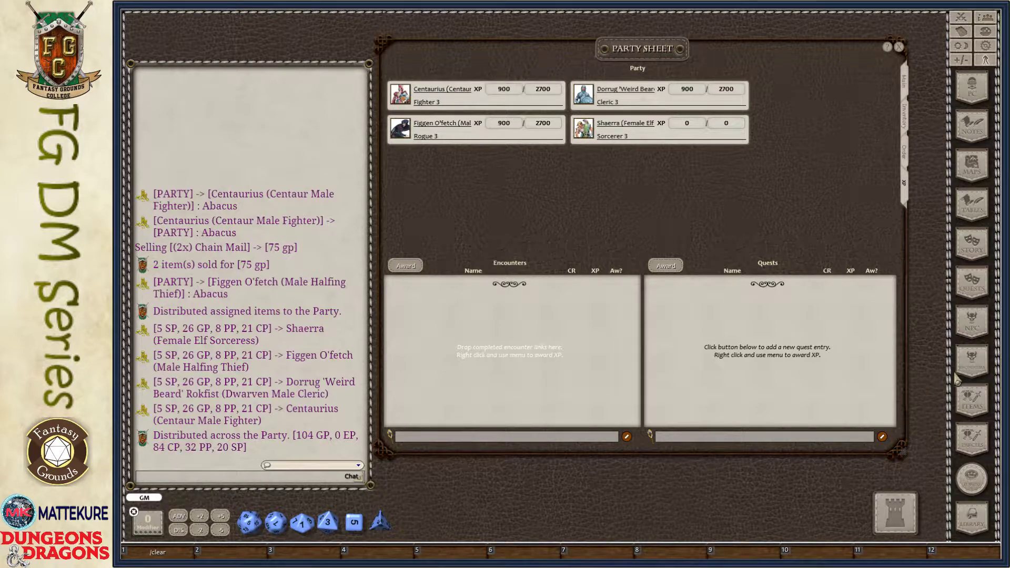
click(973, 363)
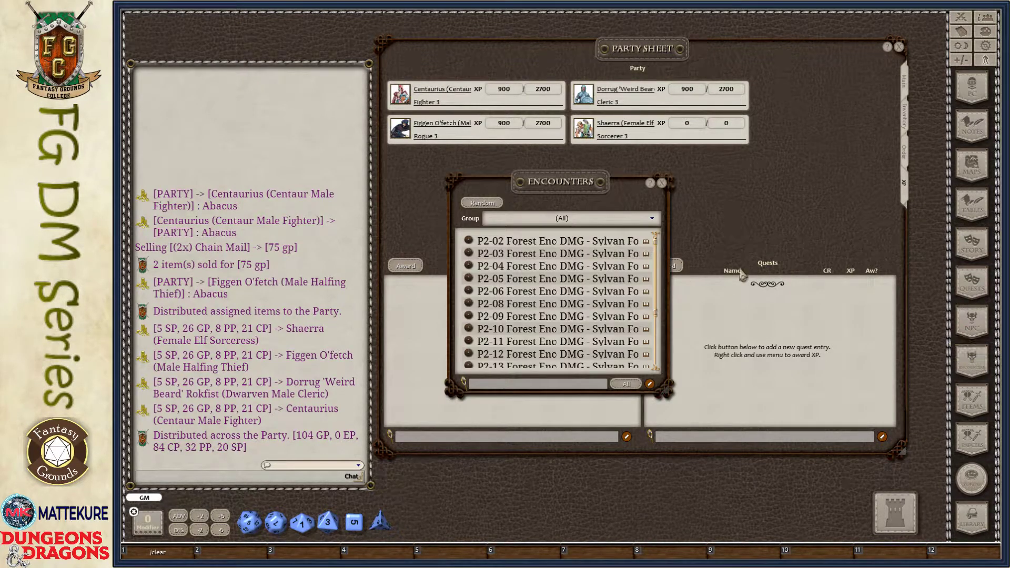
drag(589, 186, 326, 145)
click(316, 178)
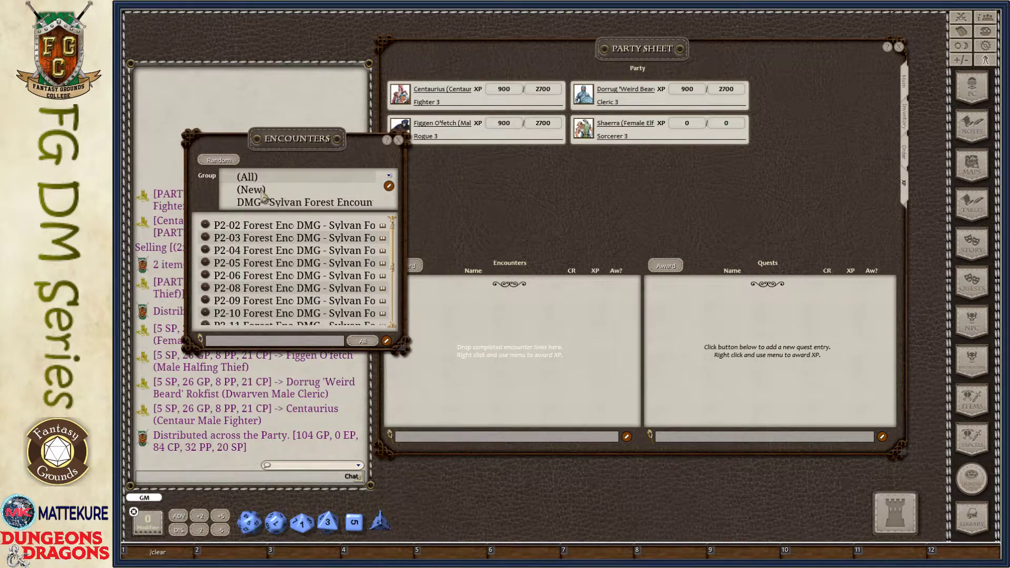
click(264, 186)
click(204, 200)
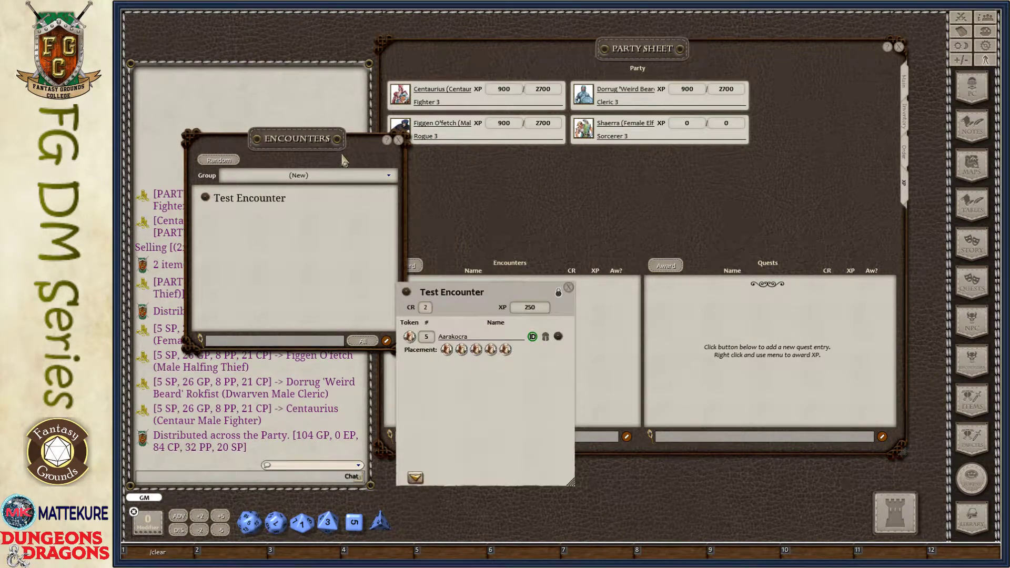
Close the encounters list and move the Test Encounter record clear of the party sheet's XP page
click(399, 140)
drag(494, 392, 285, 294)
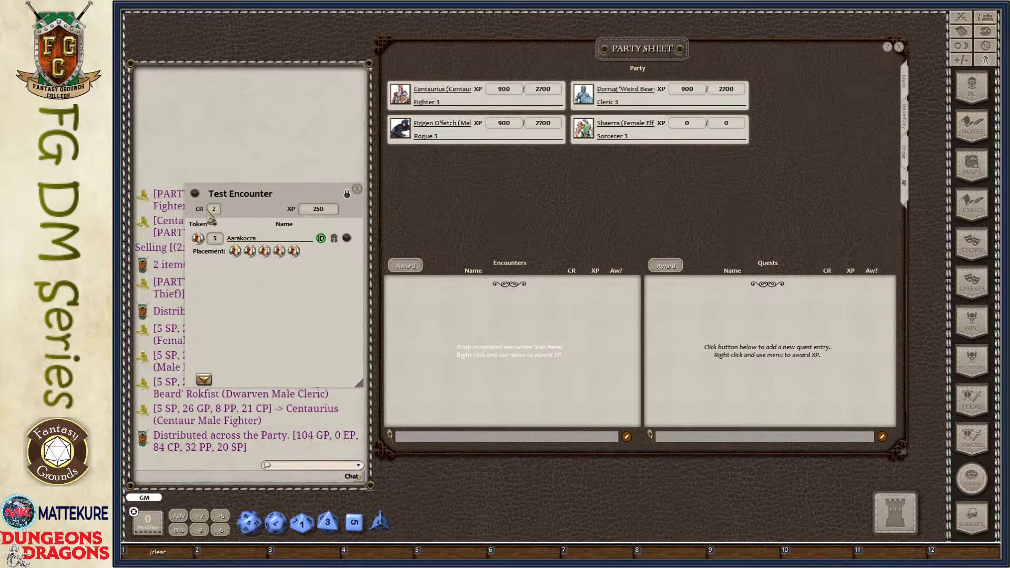
drag(316, 311, 295, 369)
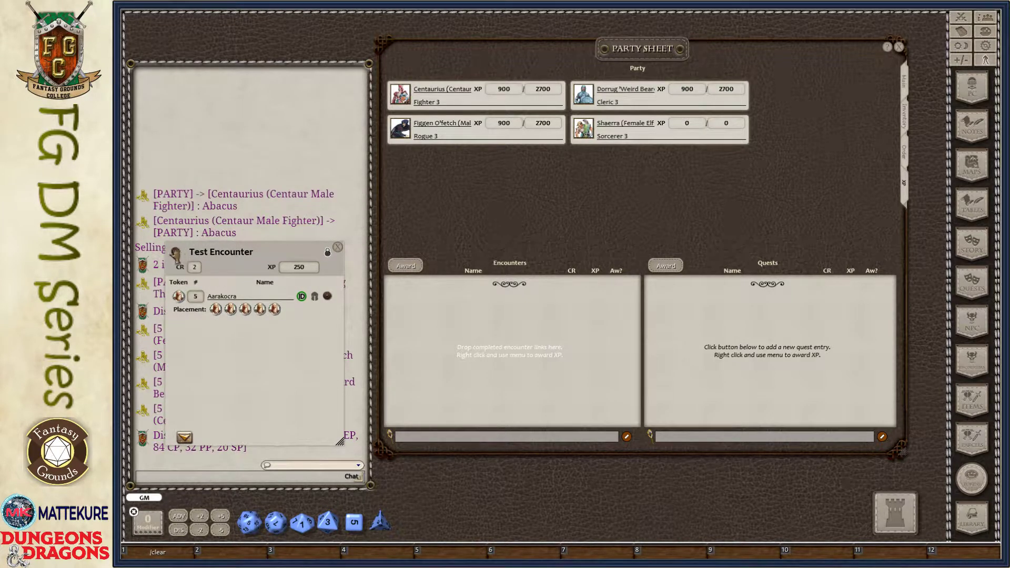
Add Test Encounter to the party sheet's encounters, close its record, and award the encounter XP to the party
drag(175, 253, 513, 338)
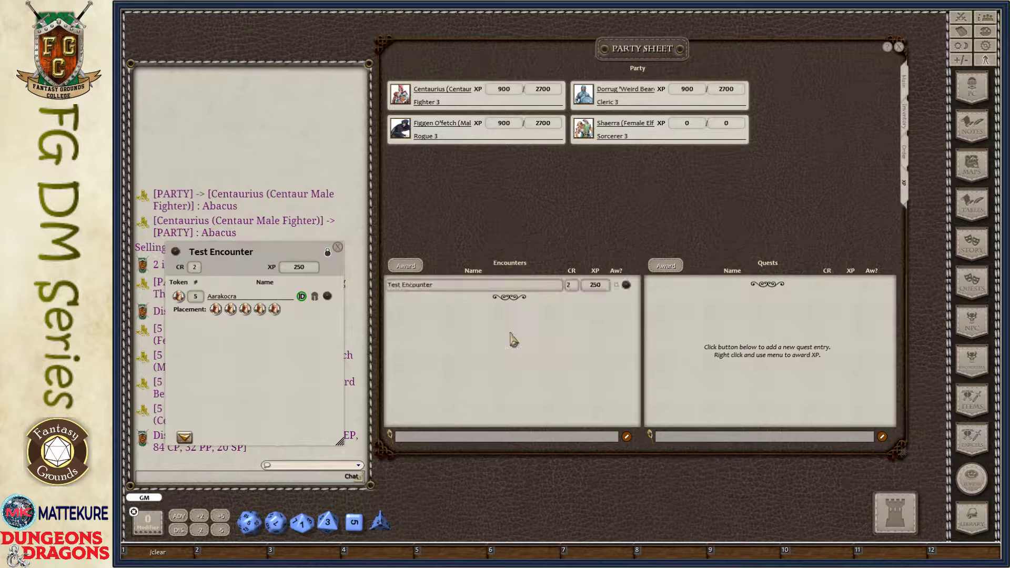
click(338, 248)
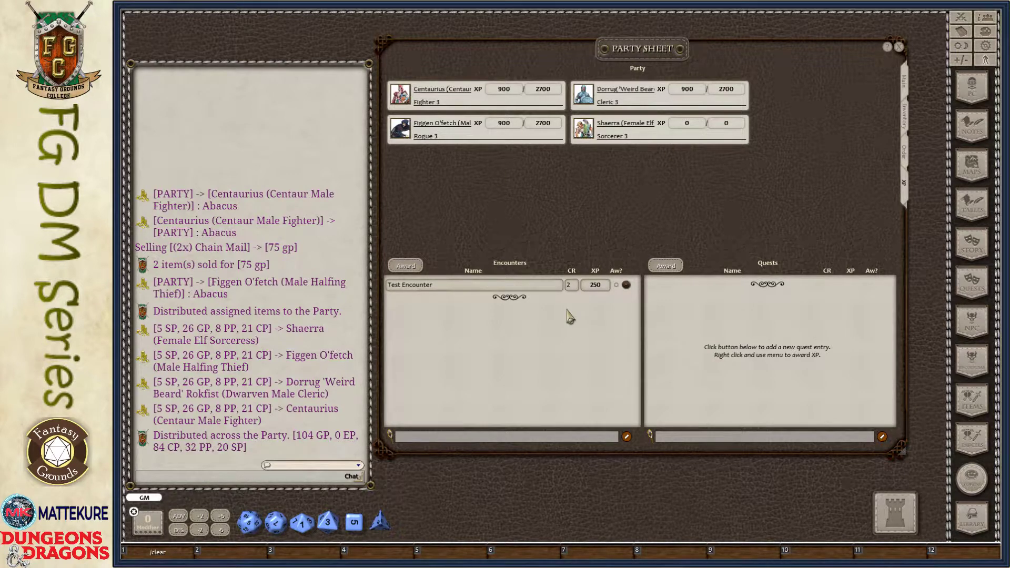
click(405, 266)
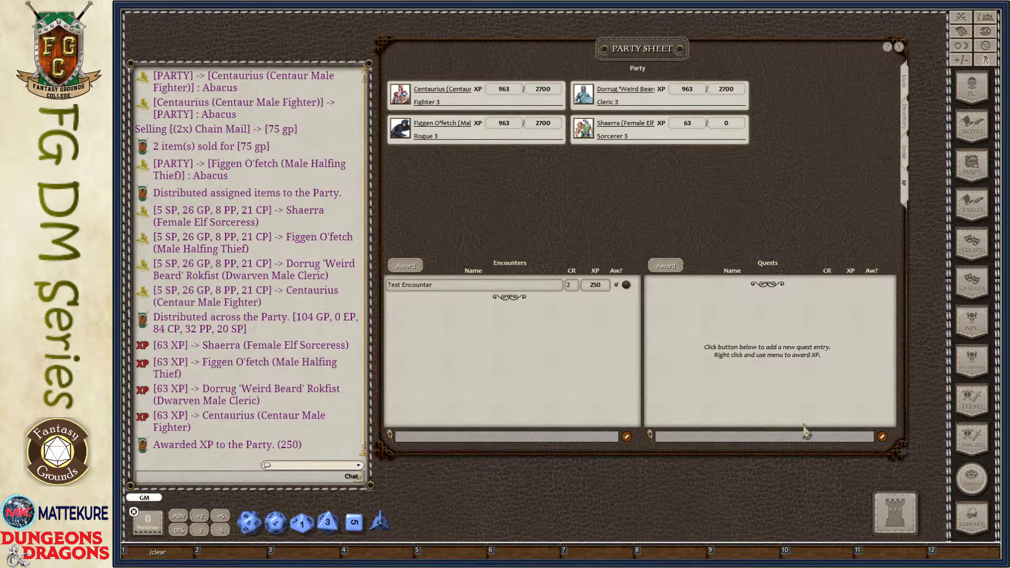
Create a quest named Test Quest with CR 3 and 450 XP
click(972, 287)
right_click(494, 253)
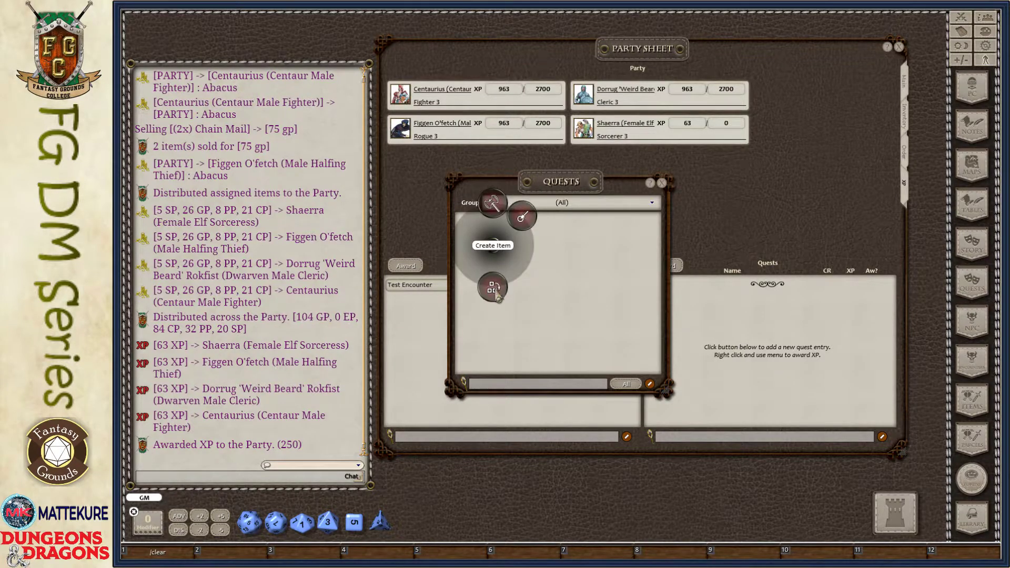
click(496, 284)
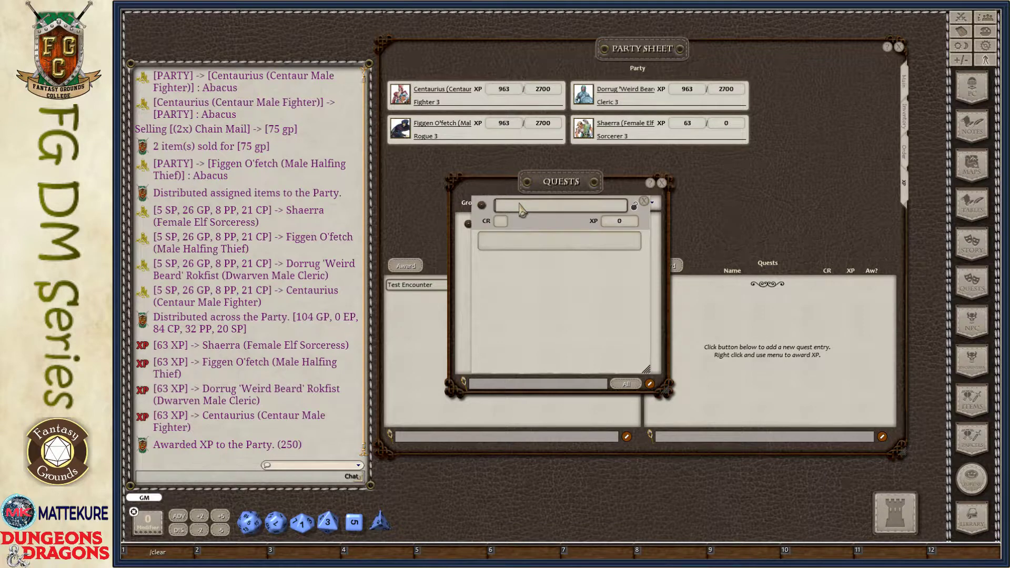
text(Test Quest)
key(Tab)
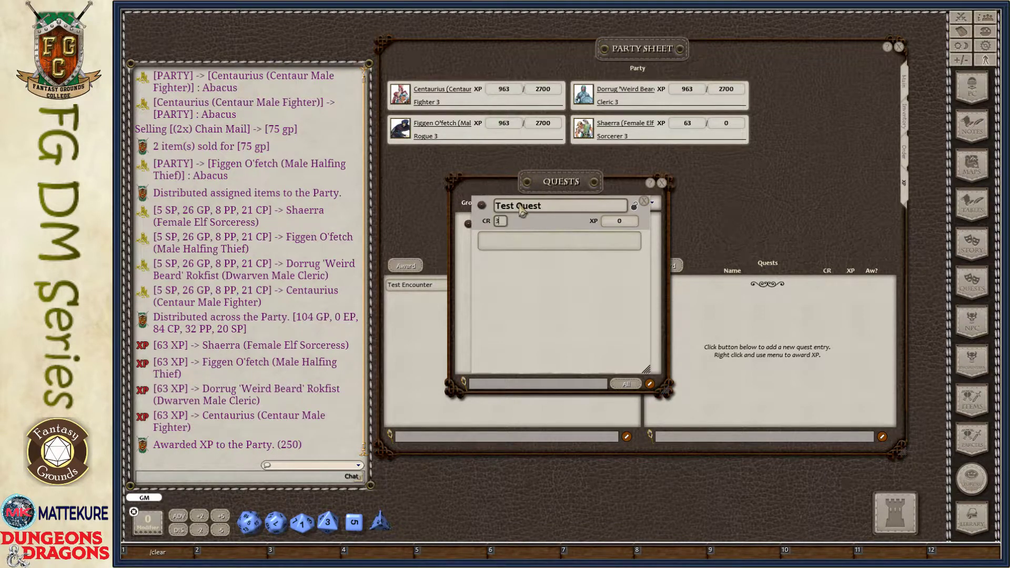
click(628, 221)
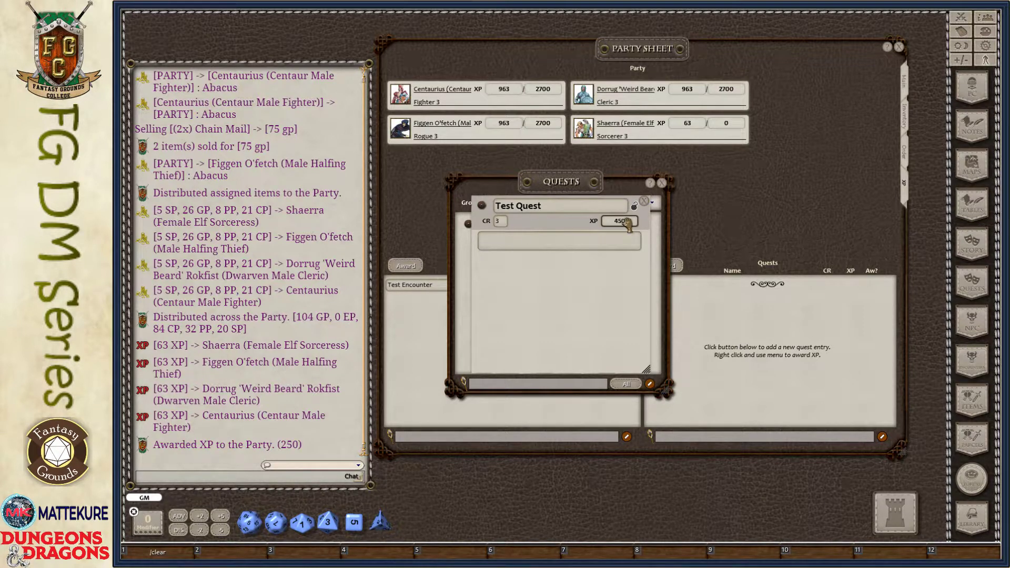
Enter "Saved the King" as the quest's description, lock the record and close it
click(555, 242)
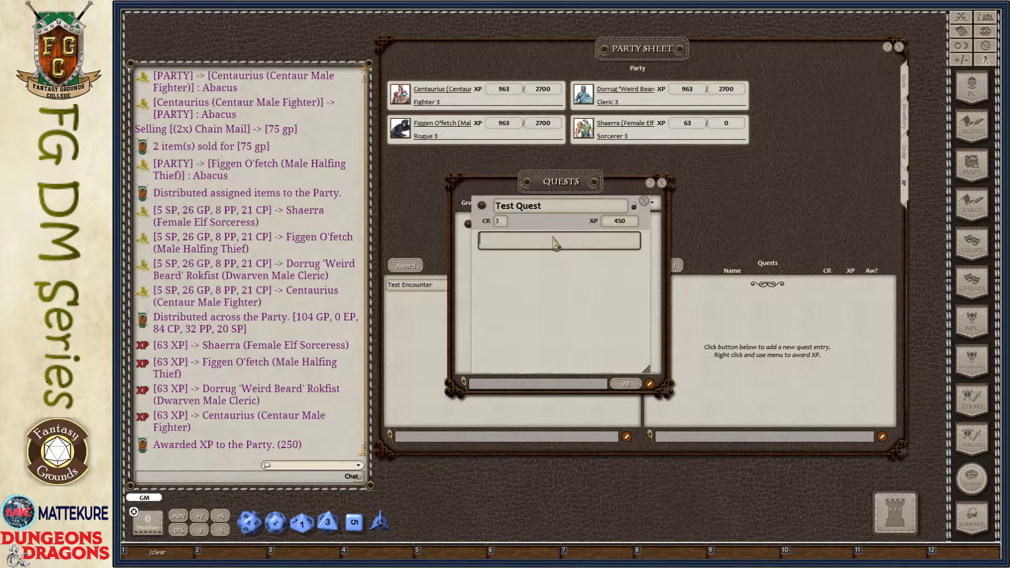
text(Saved the King)
key(Tab)
click(634, 205)
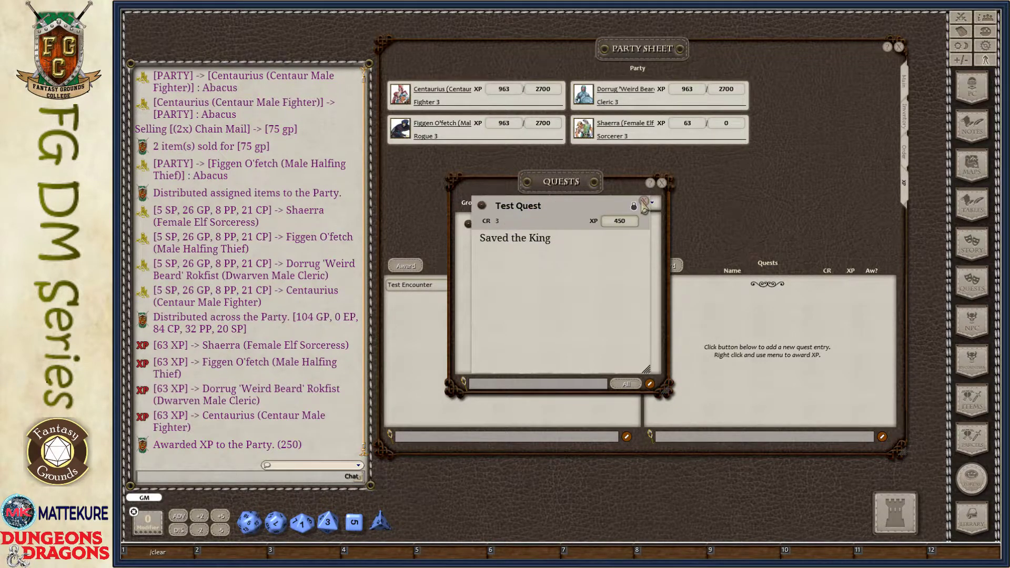
click(644, 201)
Add Test Quest to the party sheet's quests, close the quests list, and award the quest XP to the party
drag(574, 185, 257, 175)
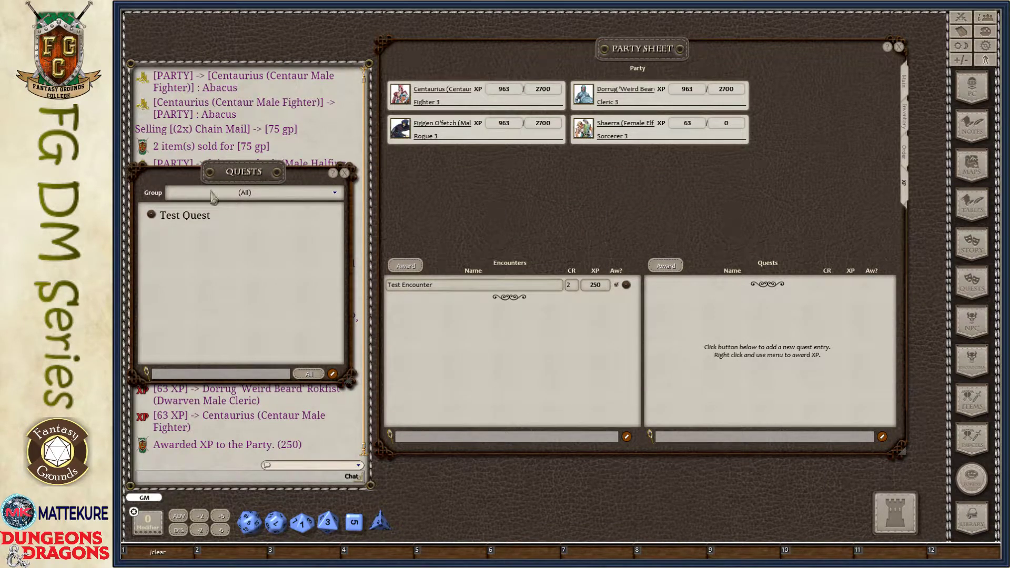
drag(153, 218, 764, 286)
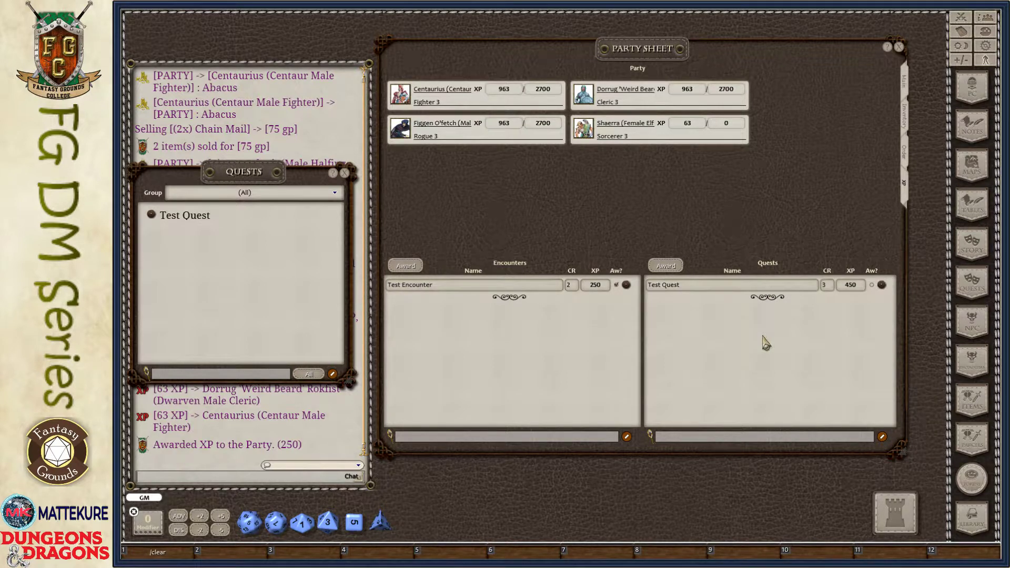
click(345, 173)
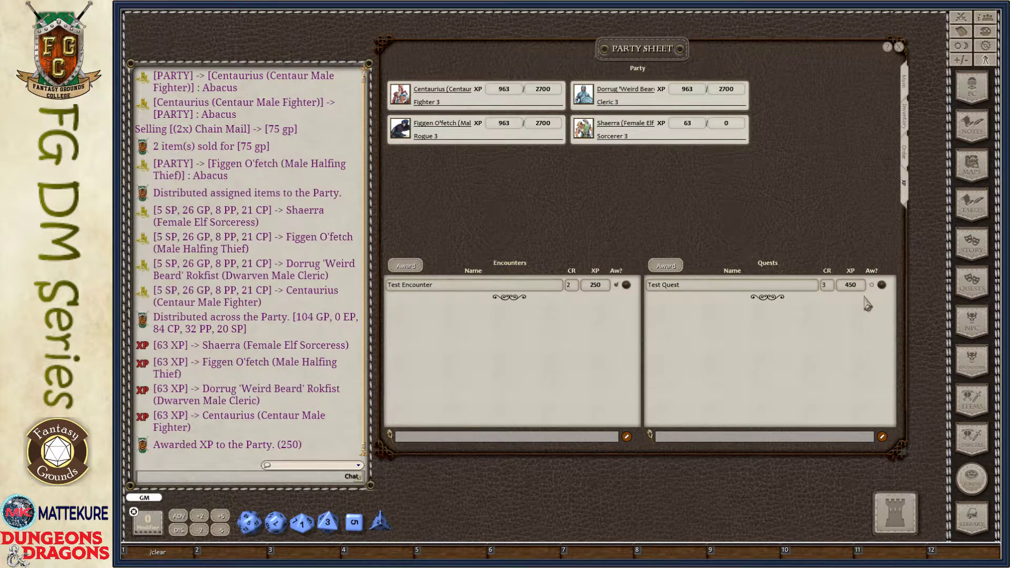
click(667, 266)
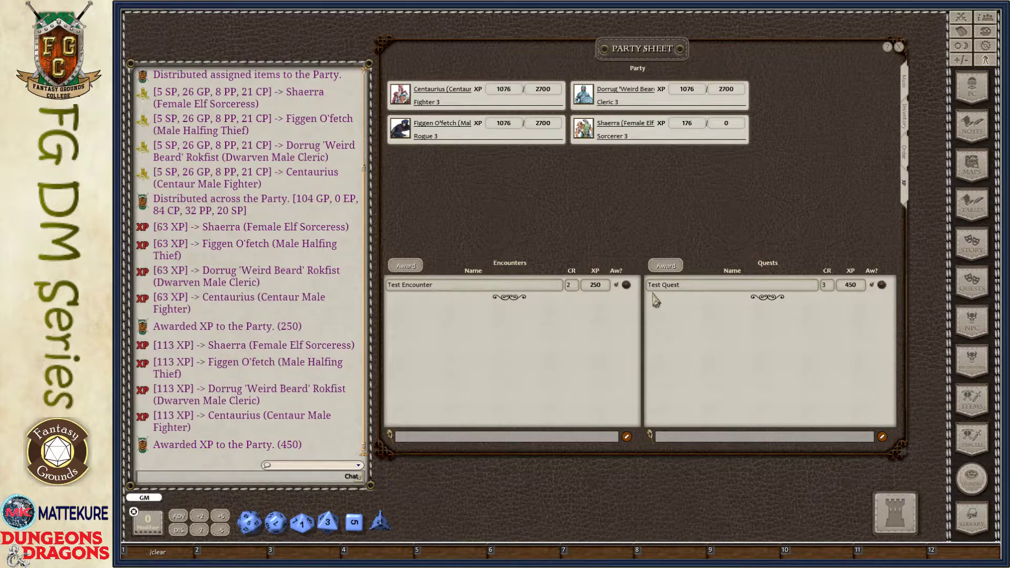
Delete the awarded Test Quest and Test Encounter entries from the party sheet's XP page
right_click(681, 286)
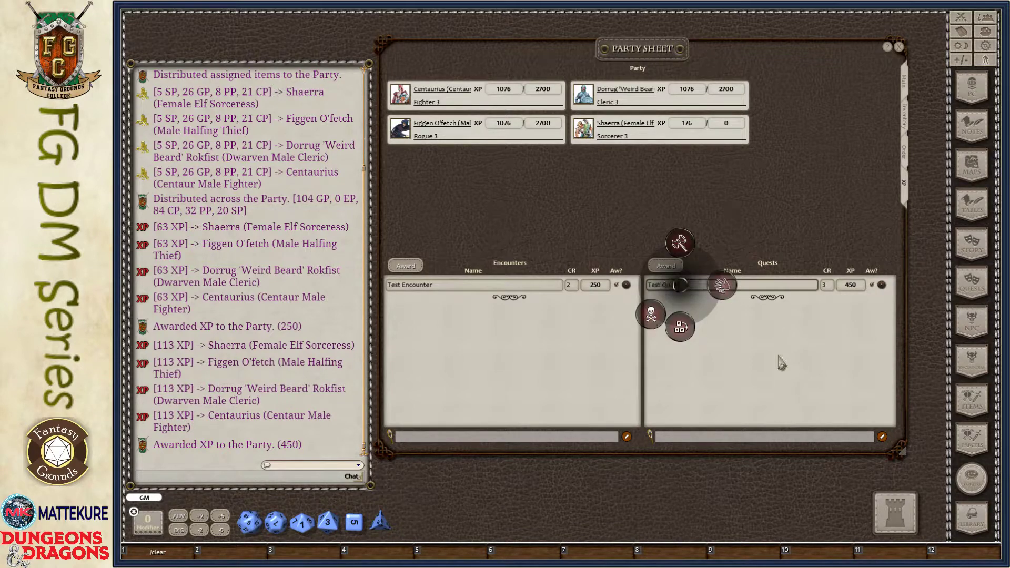
click(651, 314)
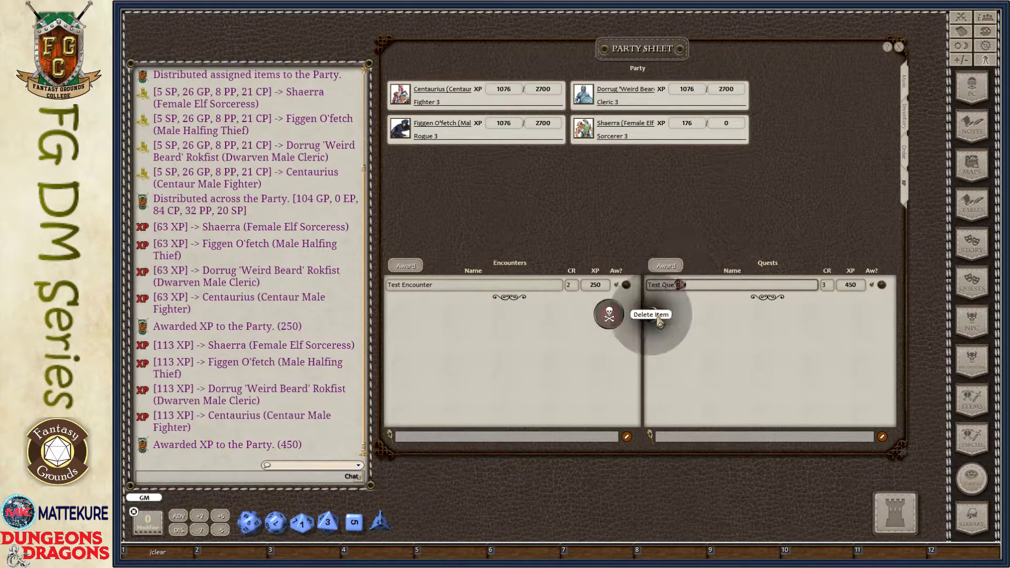
click(608, 313)
right_click(508, 286)
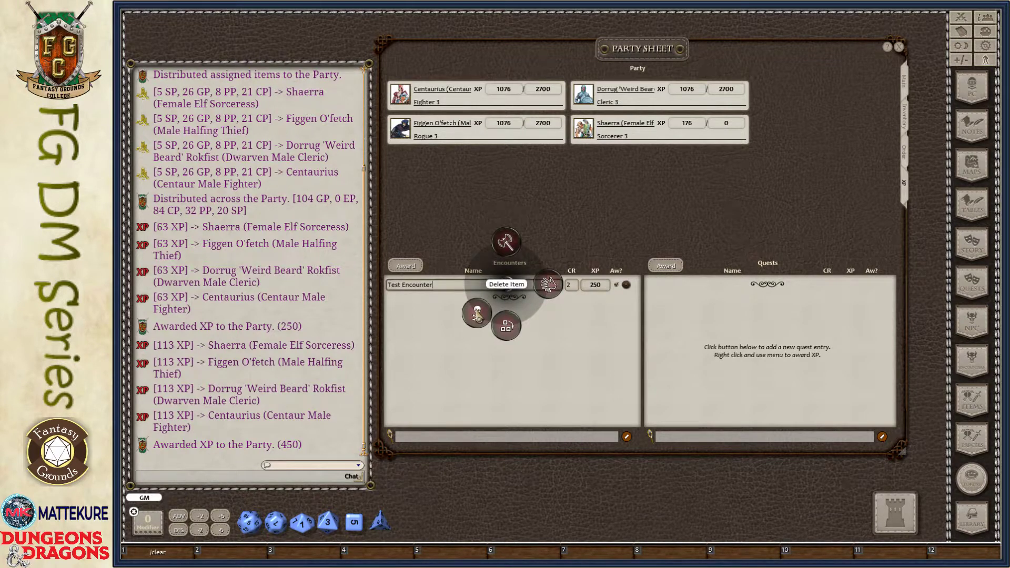
click(477, 315)
click(436, 317)
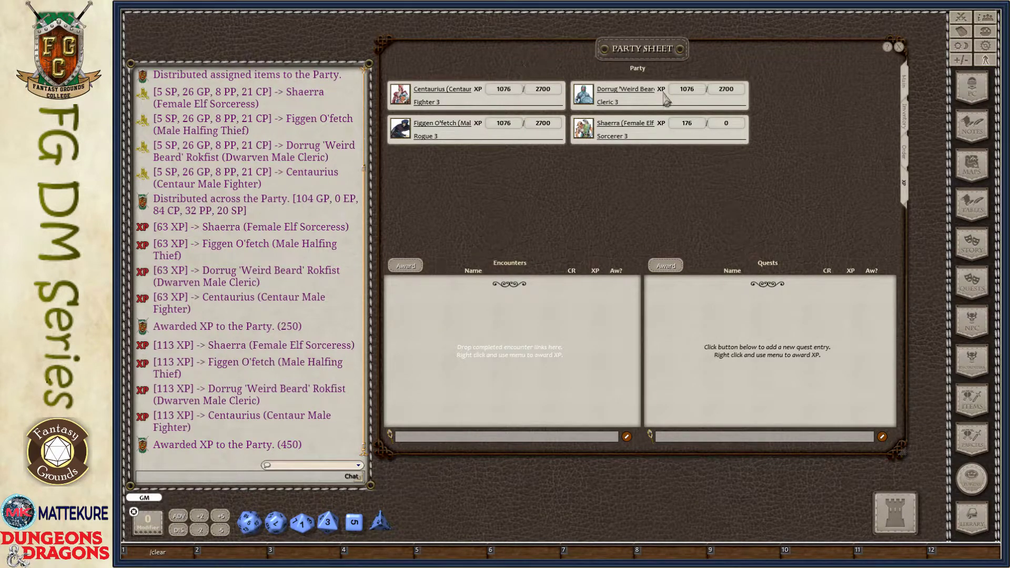